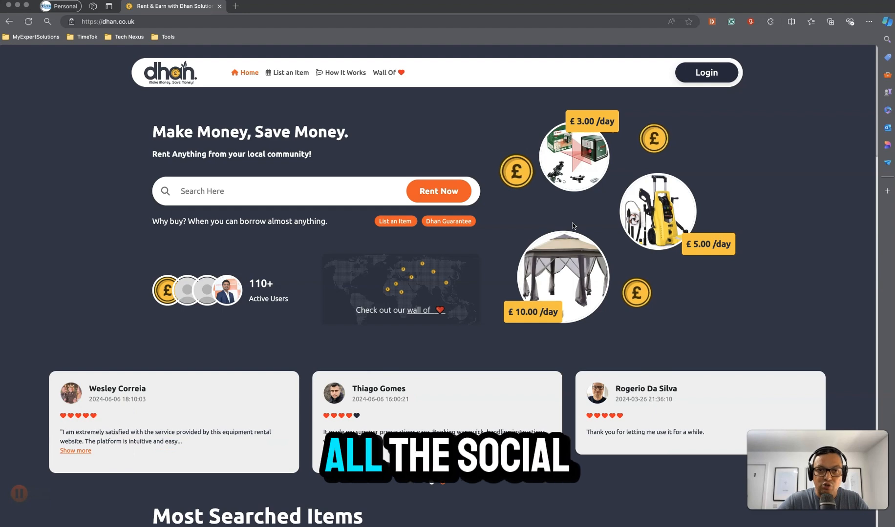
Start a Guidde Magic Capture for Product How-tos, described as "How to sell an item in Dhan.co.uk".
left_click(750, 22)
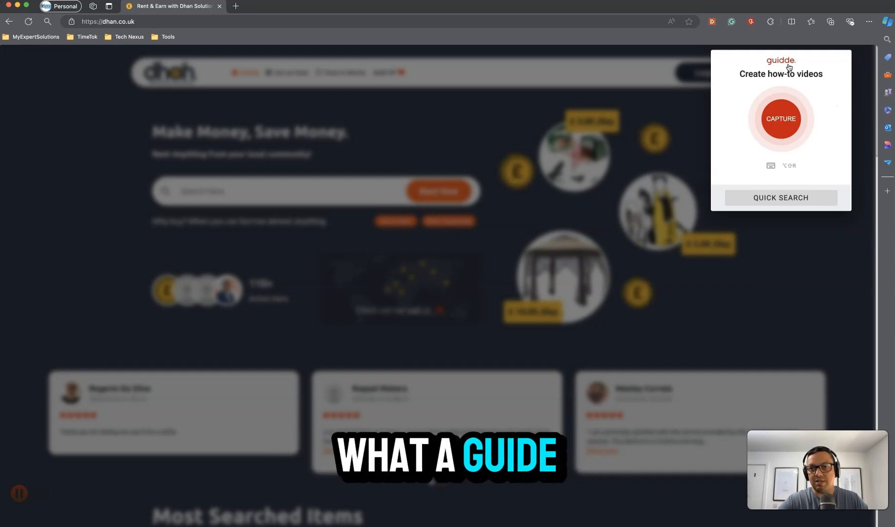
left_click(782, 126)
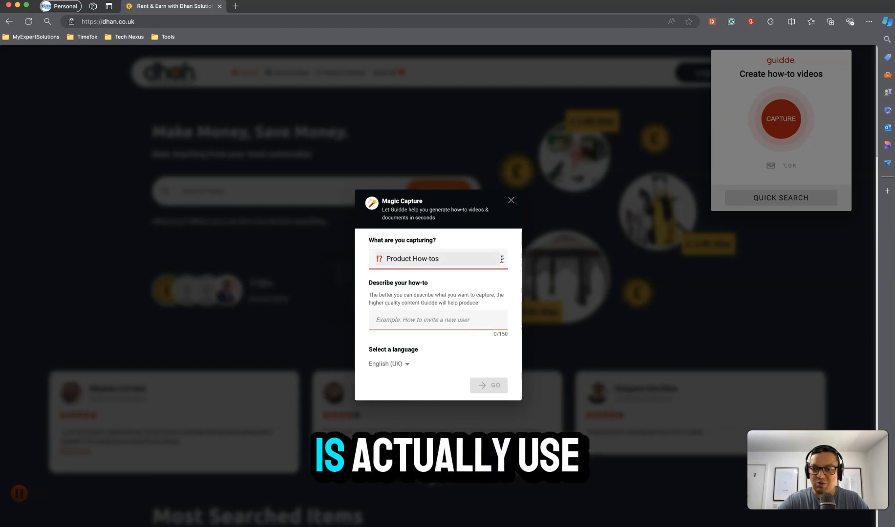
left_click(464, 262)
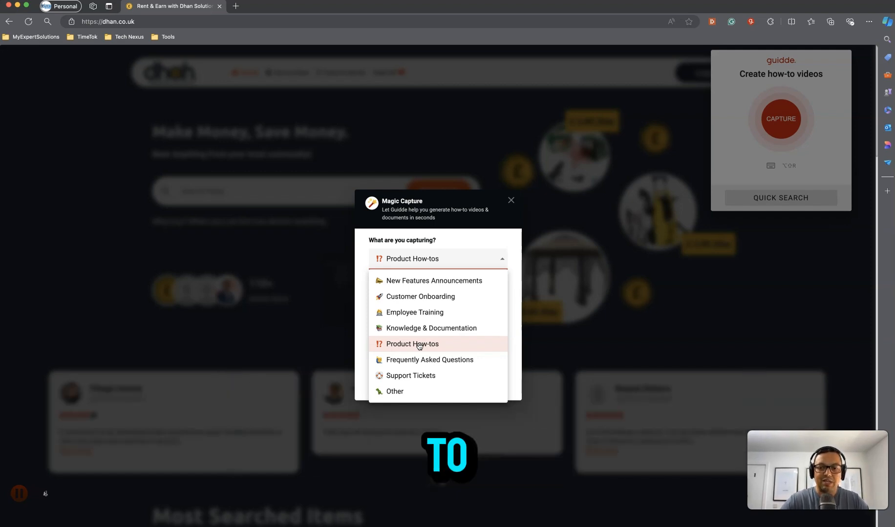
left_click(418, 345)
left_click(429, 322)
type("How to se")
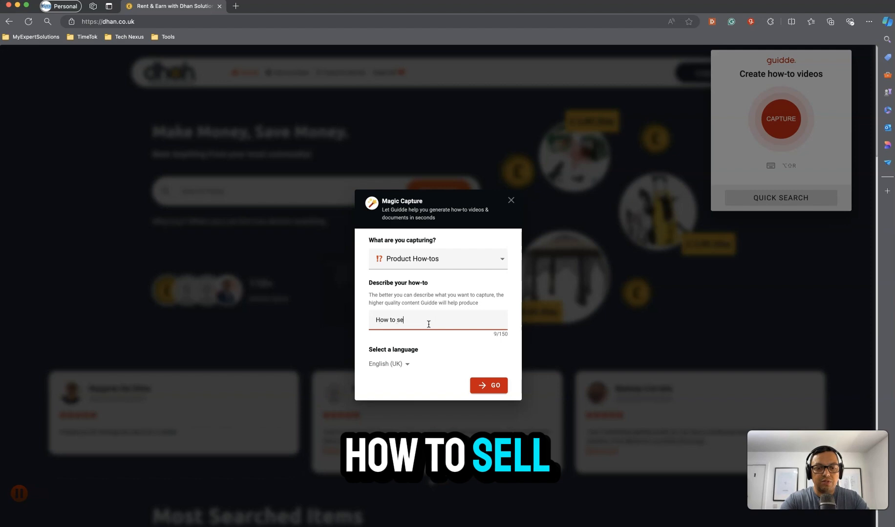
type("ll an item in ")
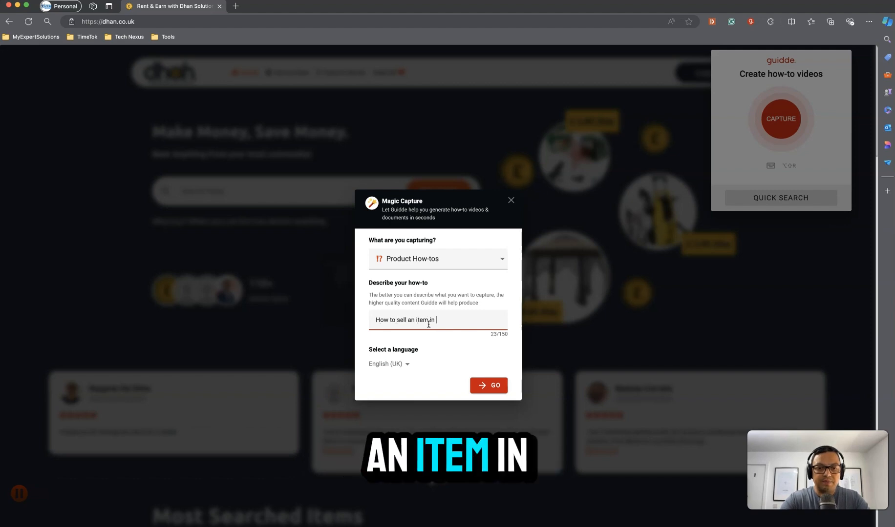
type("Dhan.co.uk")
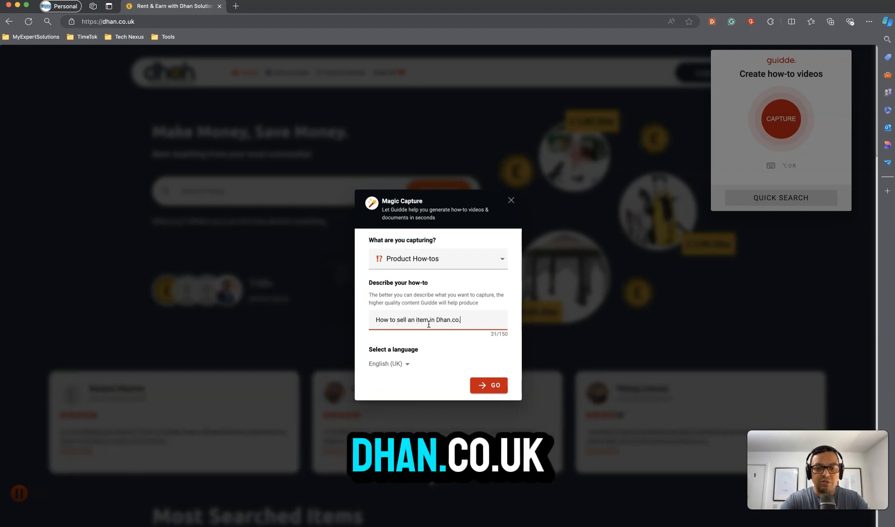
left_click(488, 385)
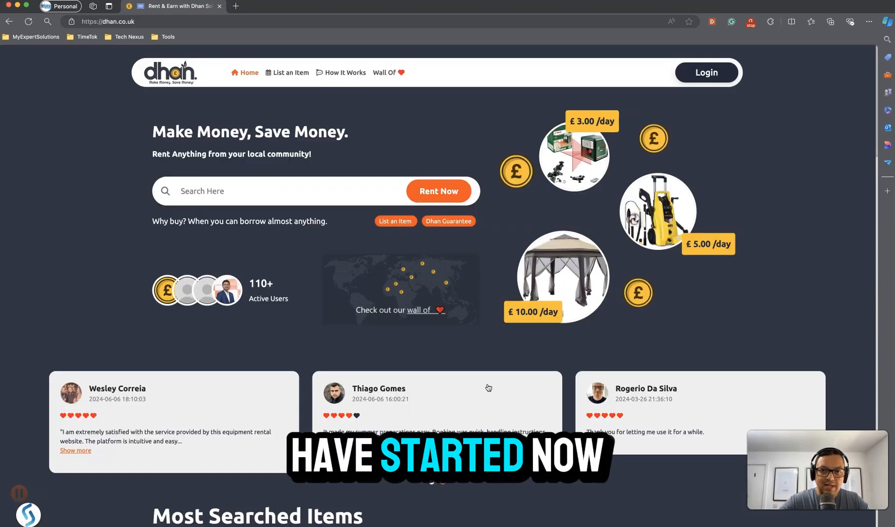
Log in to the Dhan website and open the form for listing an item.
mouse_move(28, 515)
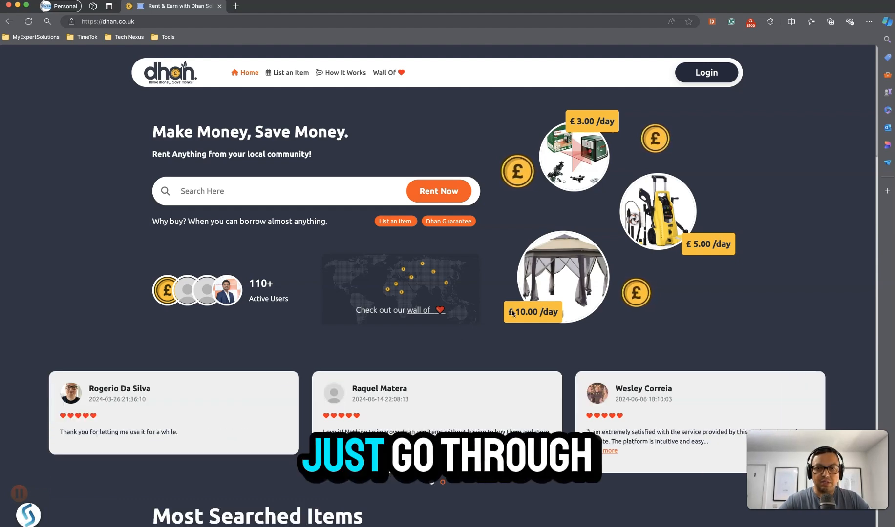
left_click(709, 77)
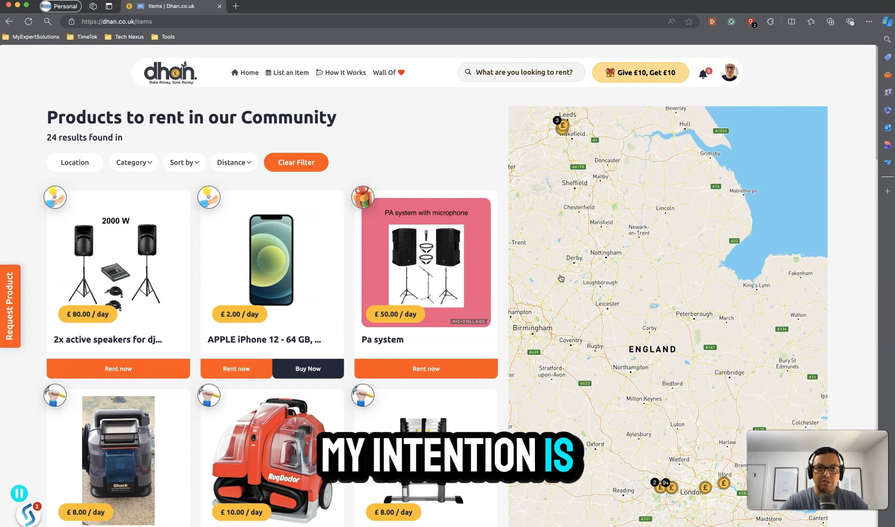
left_click(282, 74)
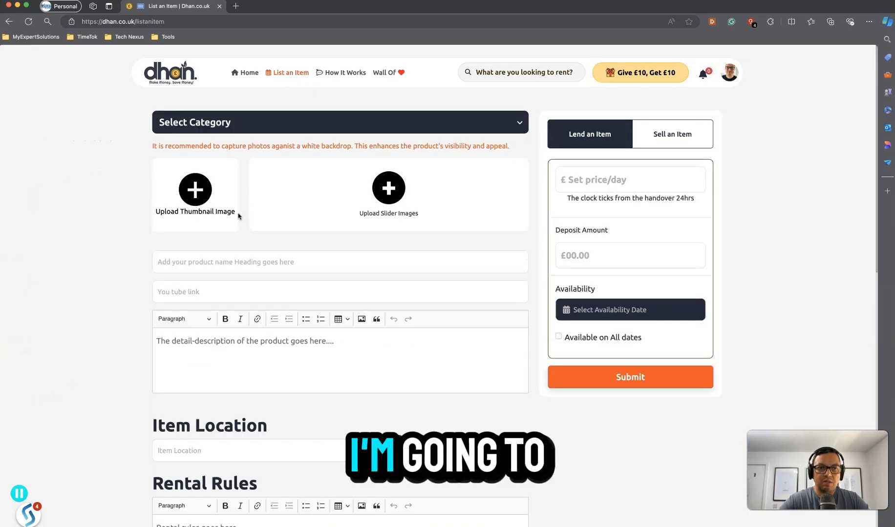
Set the listing category to Other and upload guitar 5.jpeg from the Docs for testing folder in Downloads as the thumbnail image.
left_click(264, 124)
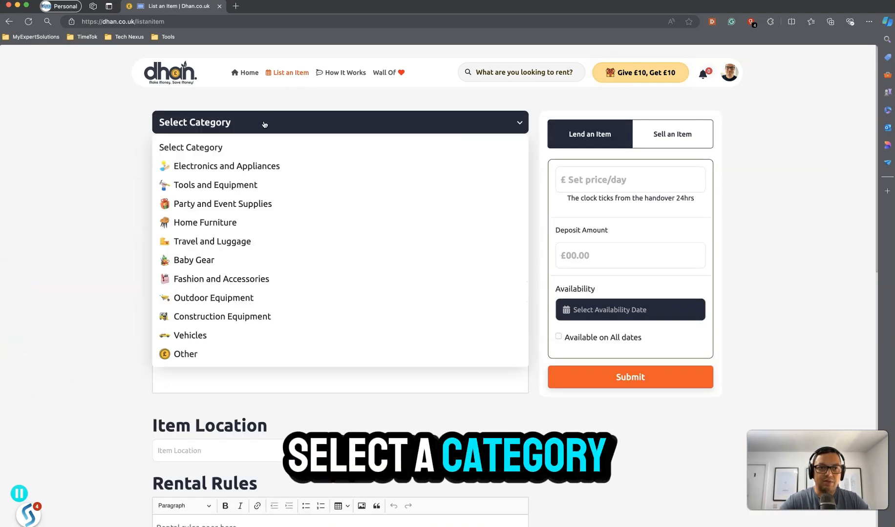
left_click(195, 355)
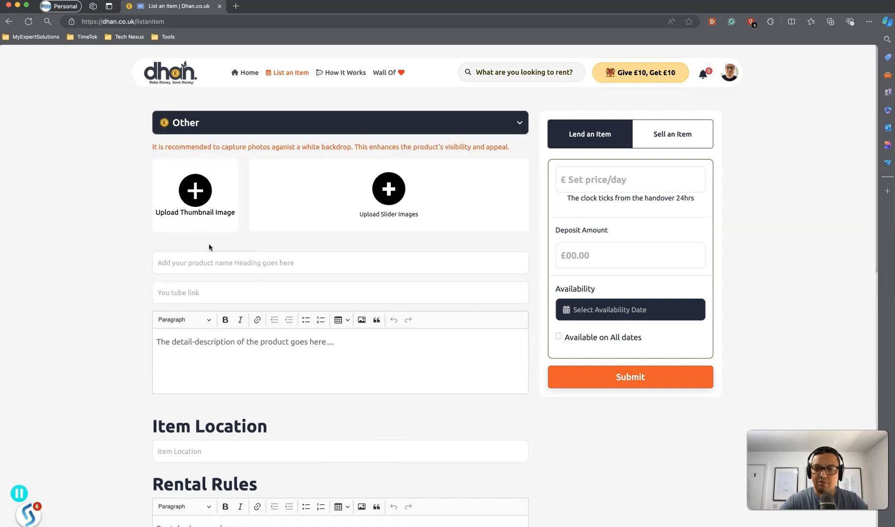
left_click(200, 194)
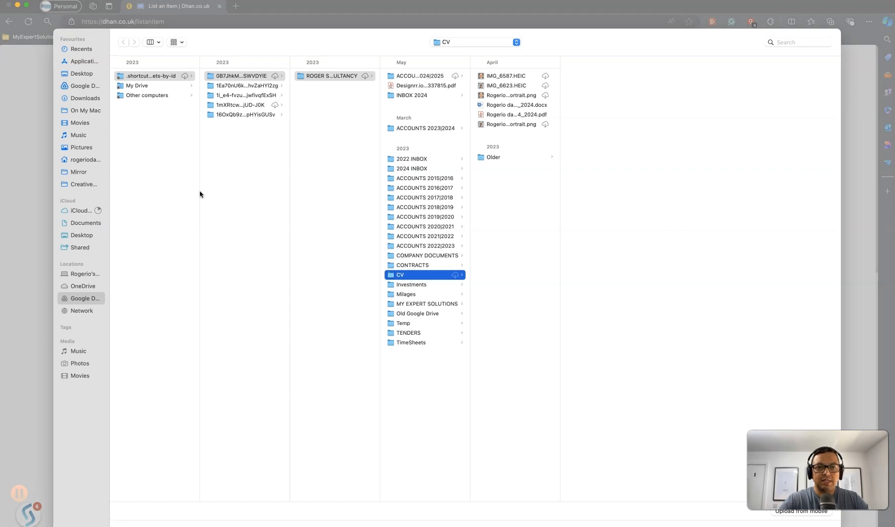
left_click(82, 99)
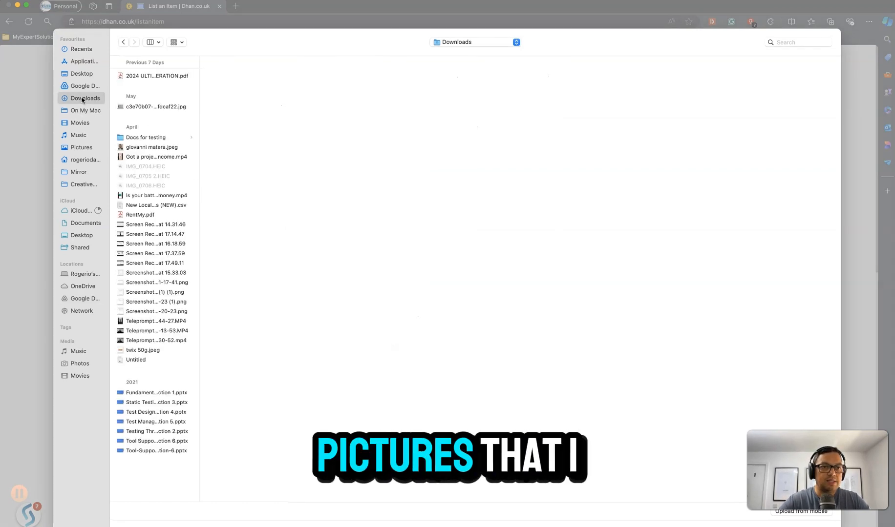
left_click(137, 139)
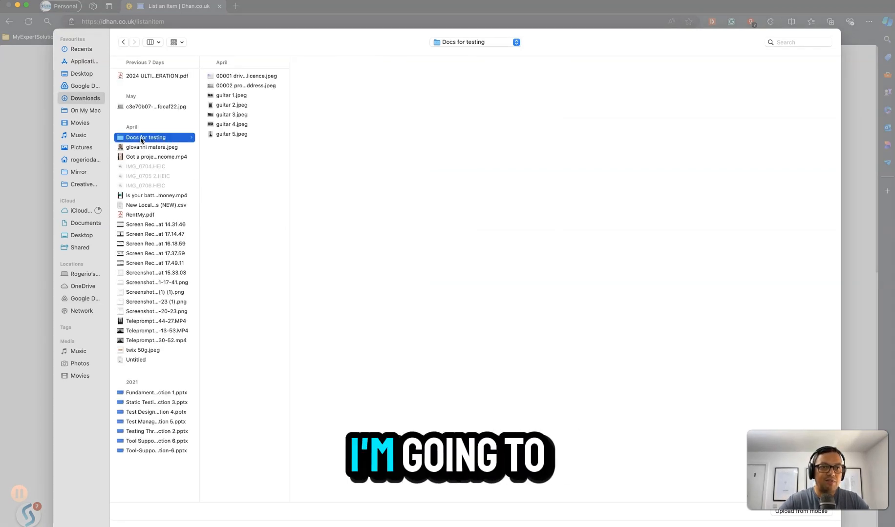
left_click(227, 135)
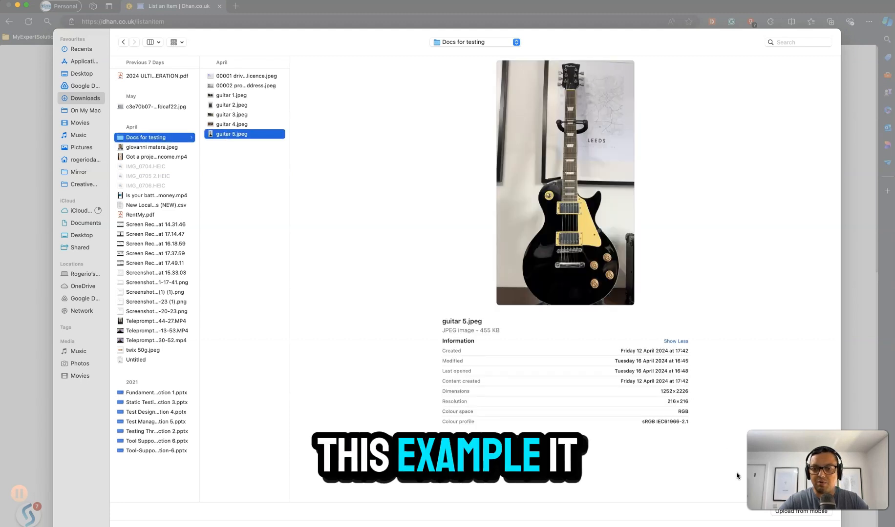
key("Return")
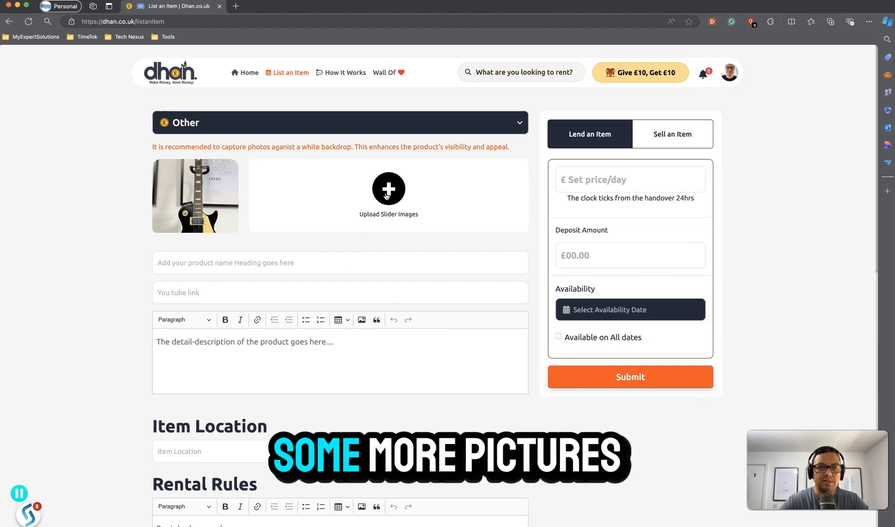
Upload guitar 1.jpeg, guitar 2.jpeg, guitar 3.jpeg and guitar 4.jpeg together as the listing's slider images.
left_click(385, 196)
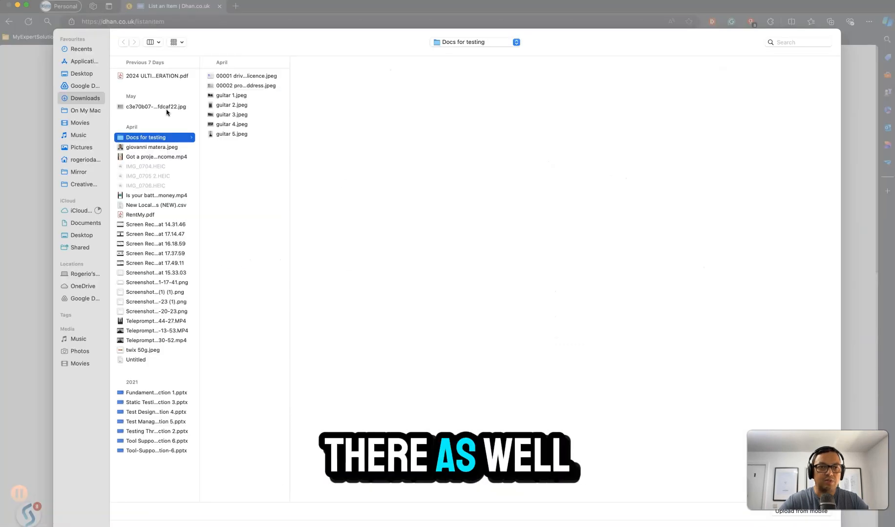
left_click(233, 106)
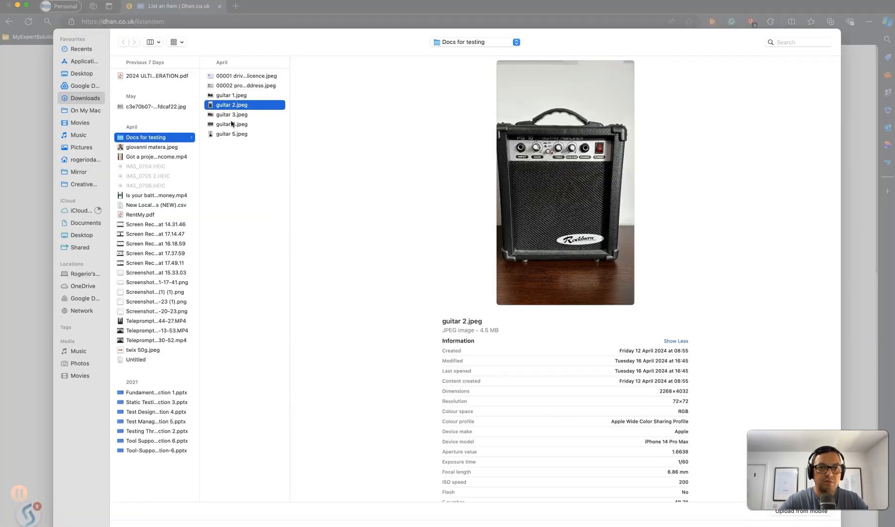
left_click(228, 96)
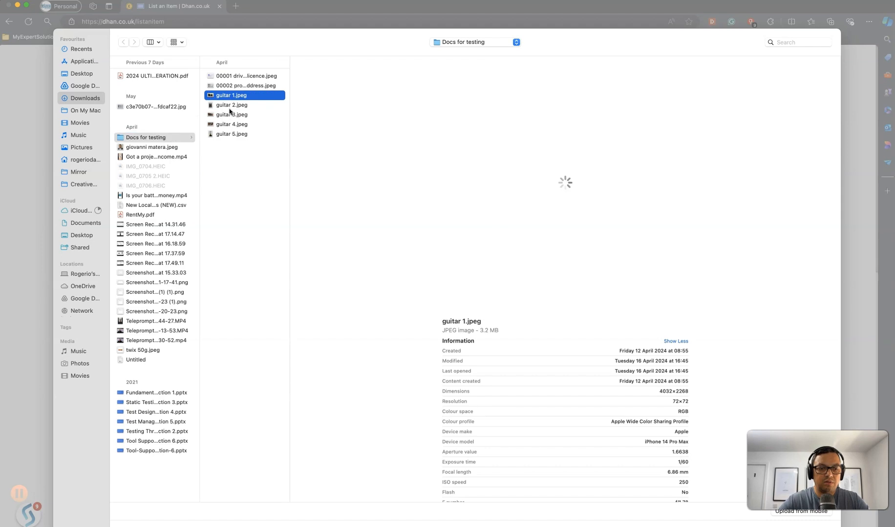
left_click(229, 106, "shift")
left_click(229, 115, "shift")
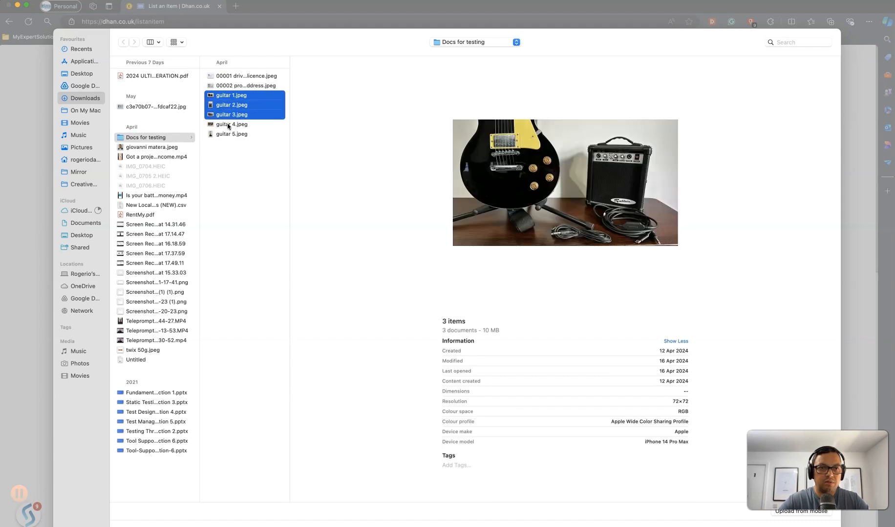
left_click(229, 125, "shift")
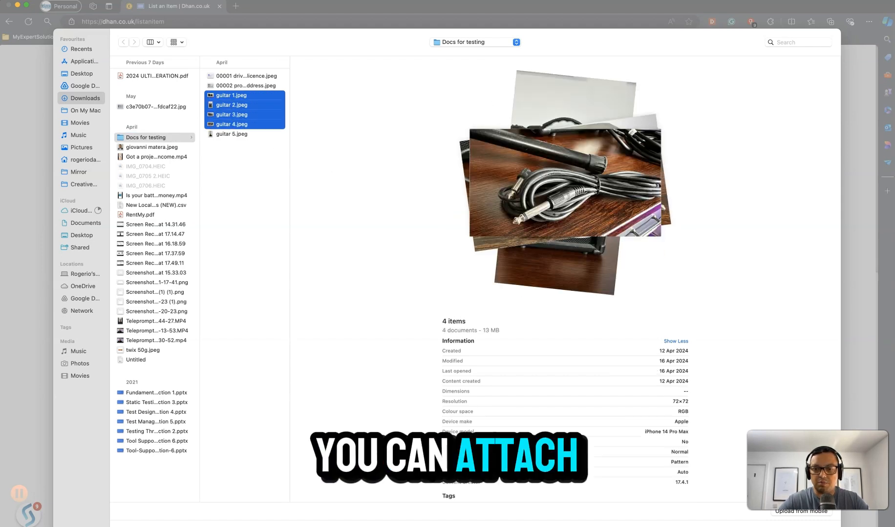
left_click(820, 526)
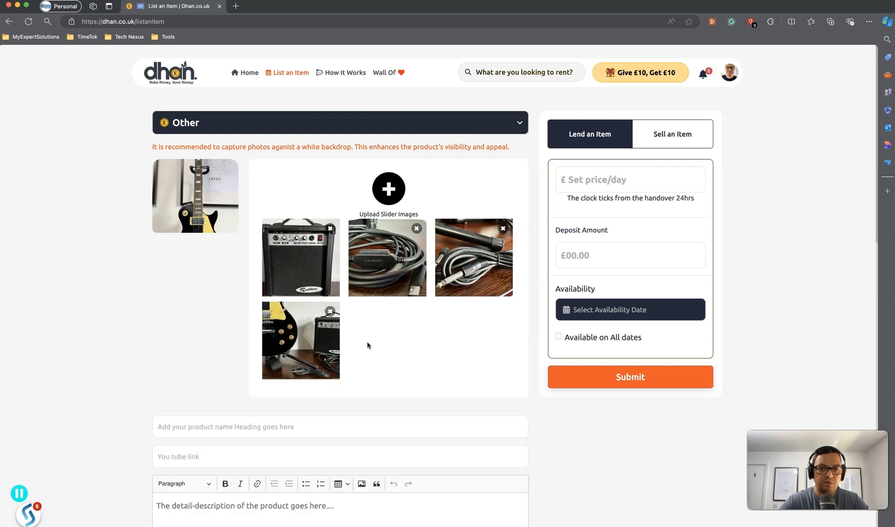
Enter "Guittar kit Rockburn" as the product name heading.
left_click(325, 426)
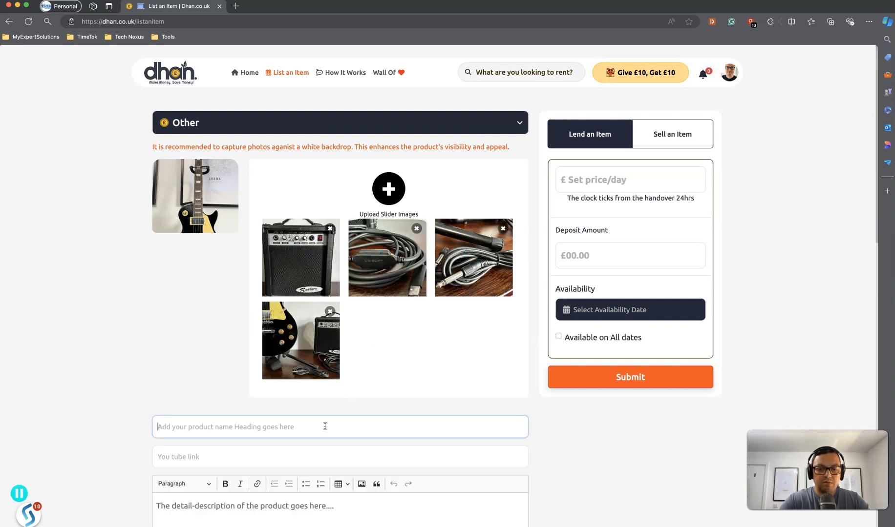
type("Gui")
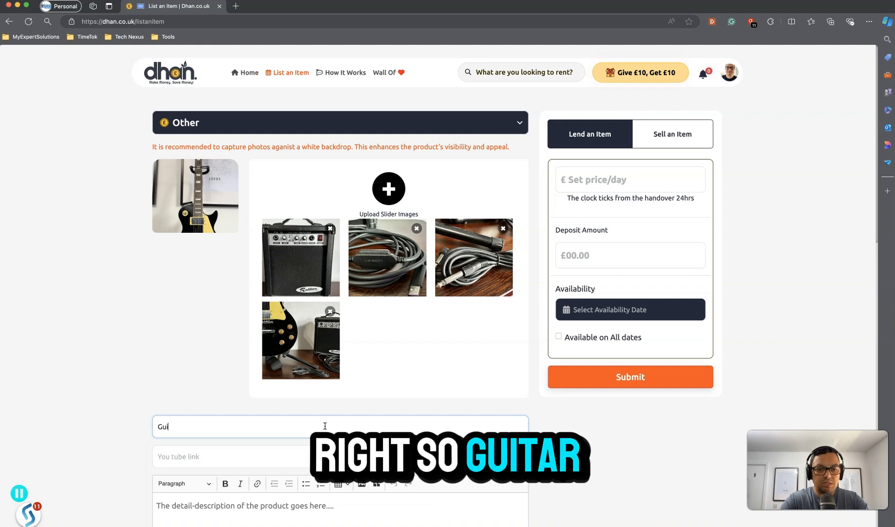
type("ttar kit Rockburn")
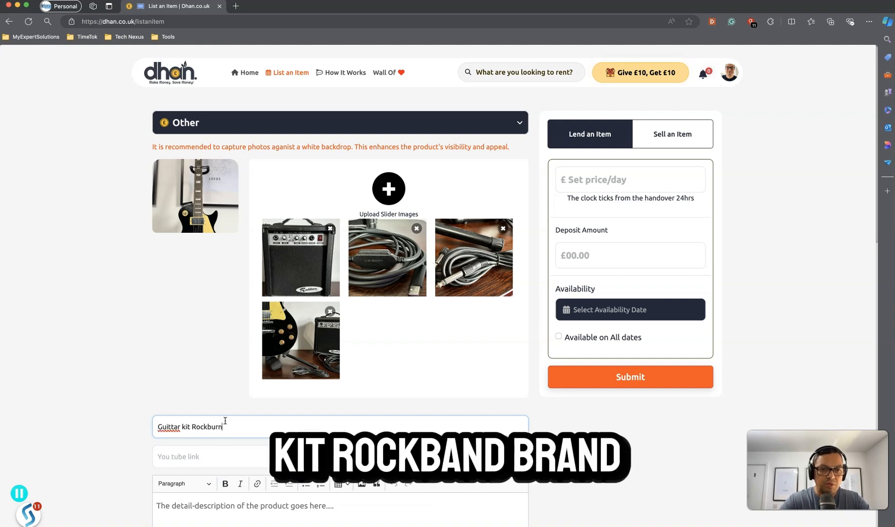
Begin the detailed product description with the sentence "I'm selling this guittar.".
scroll(222, 457, "down", 3)
left_click(308, 403)
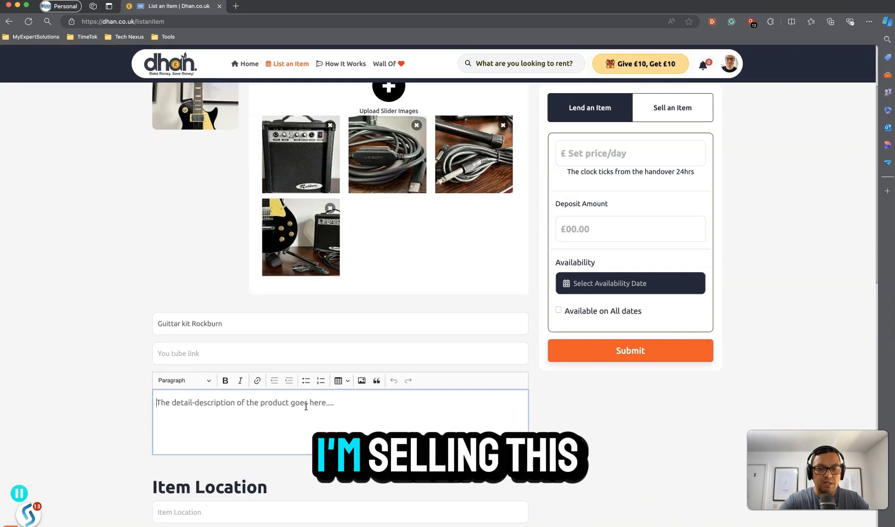
type("I'm se")
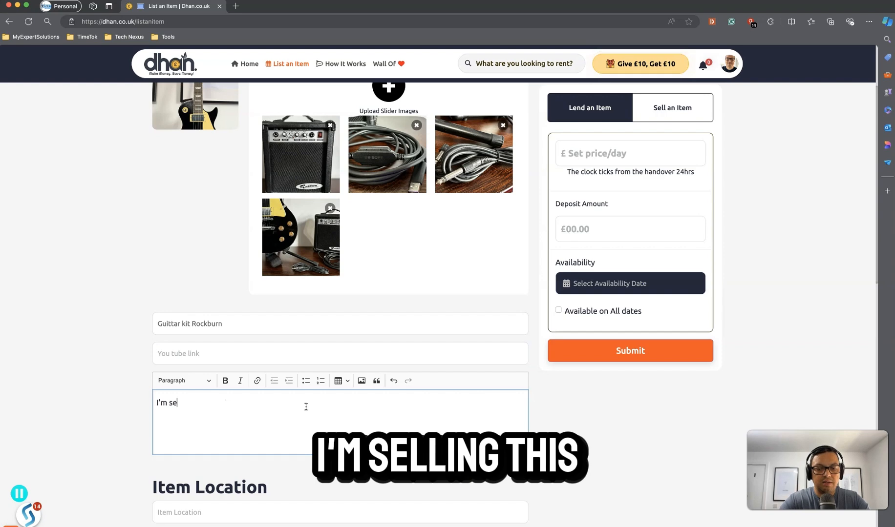
type("lling this gui")
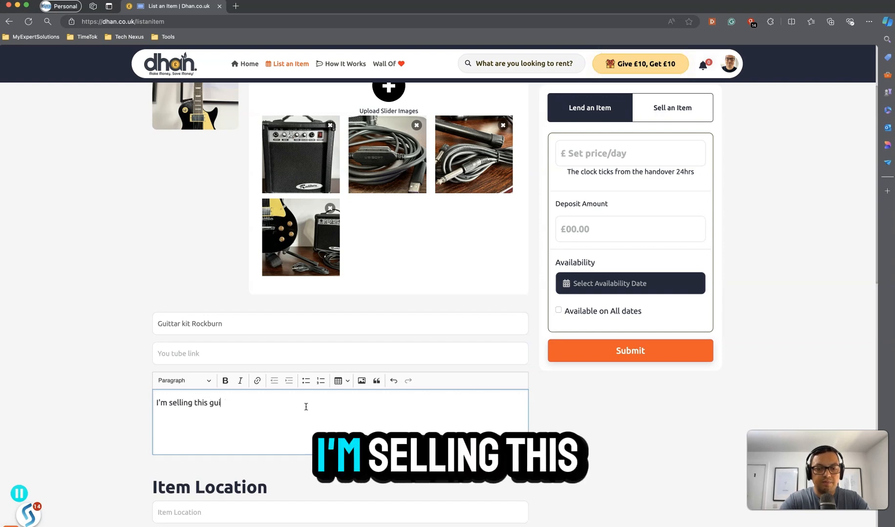
type("ttar, it")
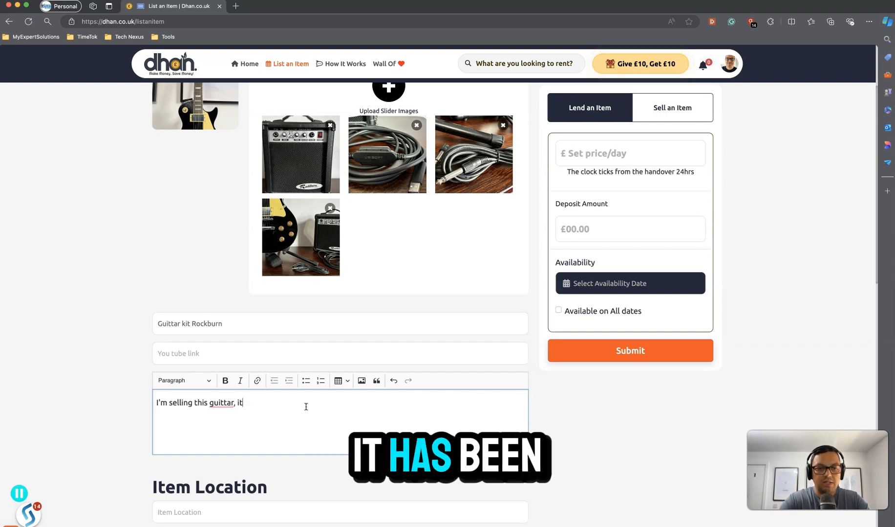
key("BackSpace")
key("BackSpace")
key("BackSpace")
key("BackSpace")
type(".")
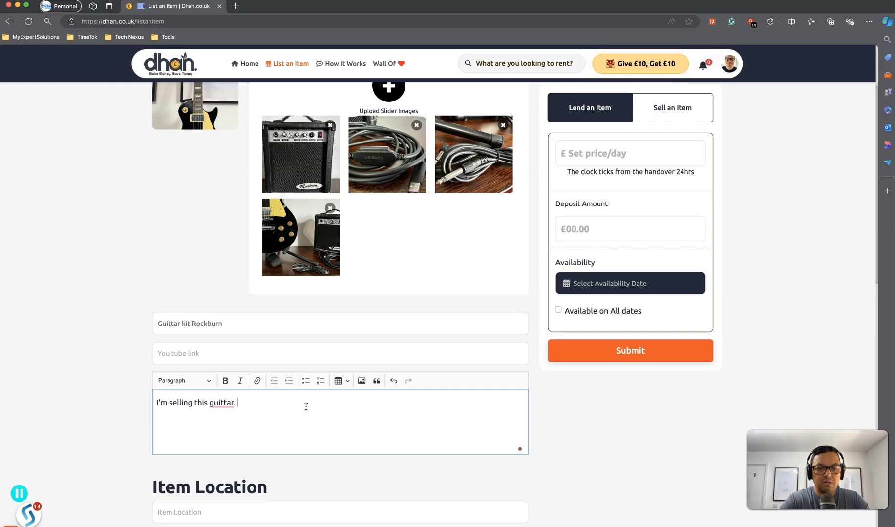
Add the 5 to 6 years in the office, the abandoned learning plan and the local try-out offer to the description, and correct "guittar" to "guitar".
type("it has been in my office for 5 to 6 years. I did intend to learn how to play but ")
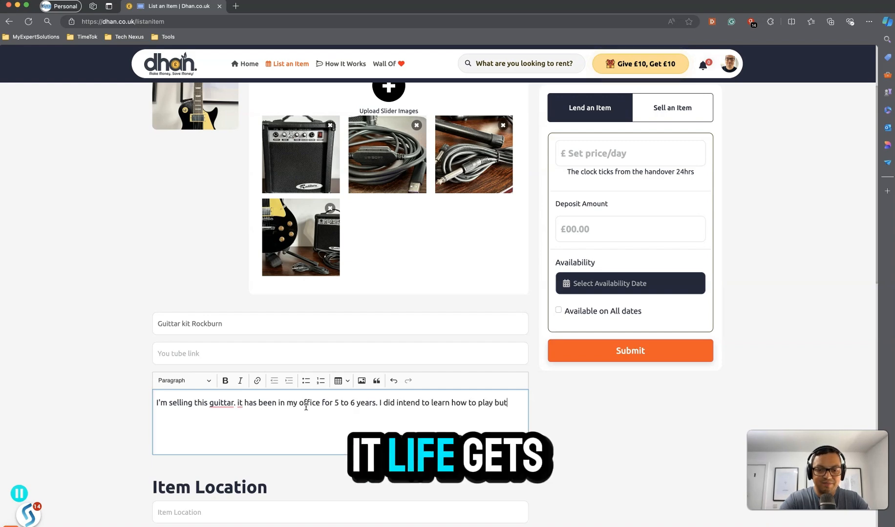
type("life g")
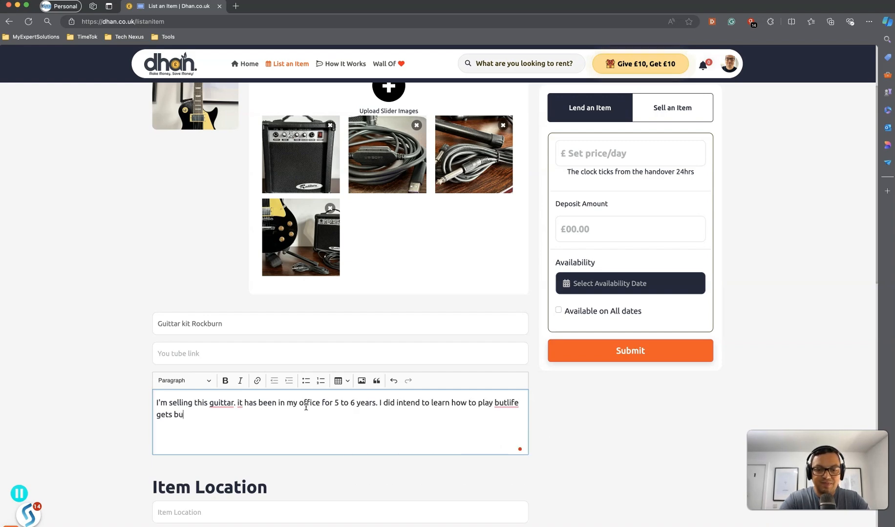
type("ets bu")
mouse_move(221, 403)
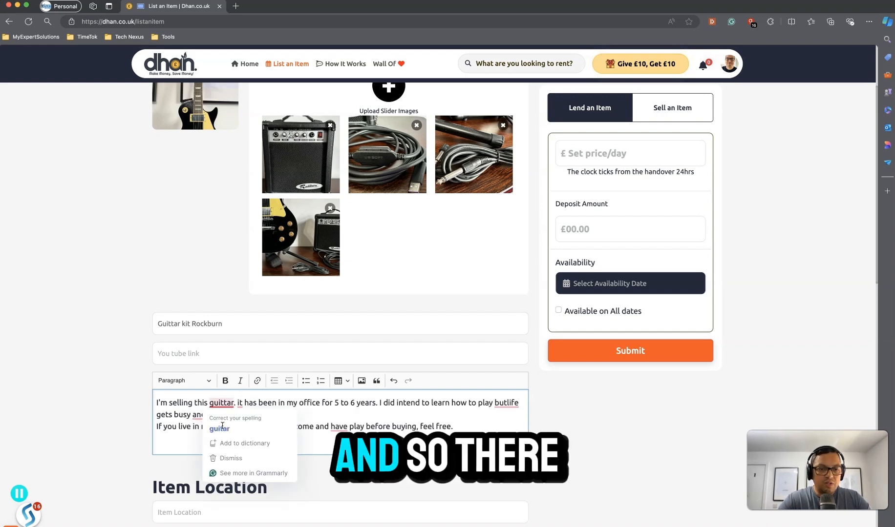
left_click(221, 428)
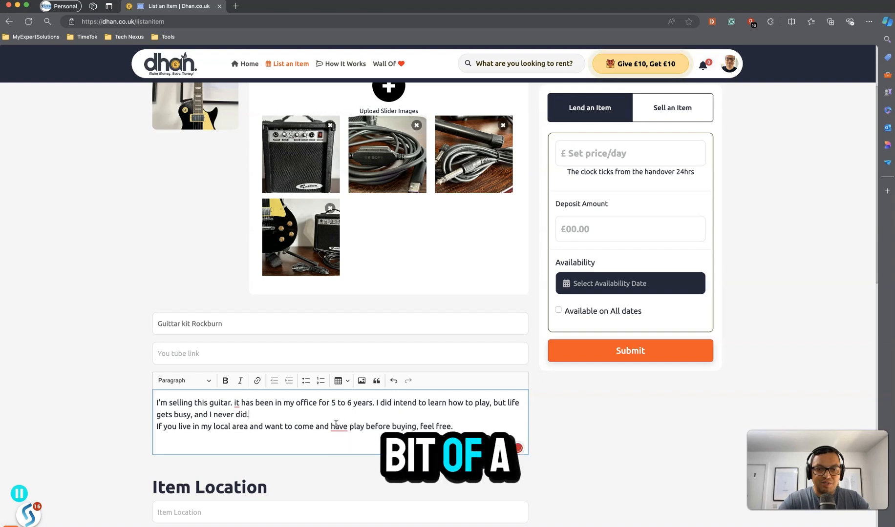
Correct "have play" to "play" in the description and set the item location to Leeds, West Yorkshire, England, United Kingdom.
mouse_move(336, 424)
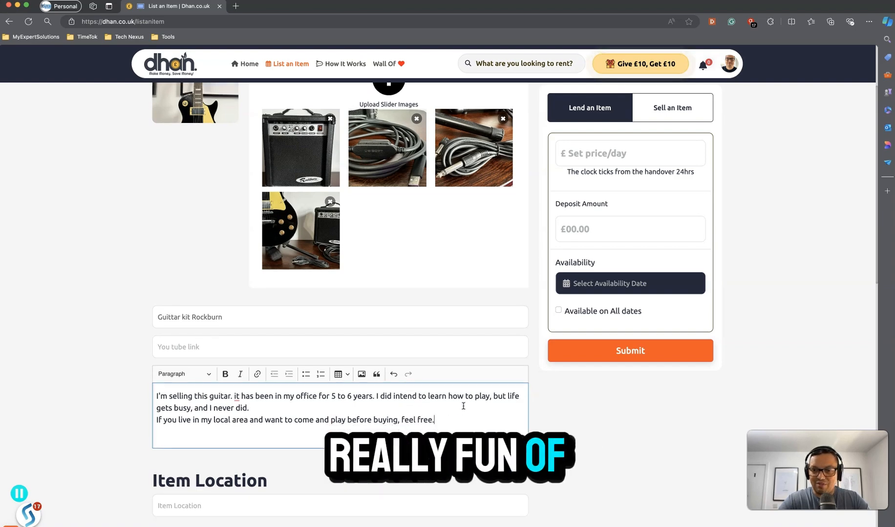
scroll(463, 407, "down", 6)
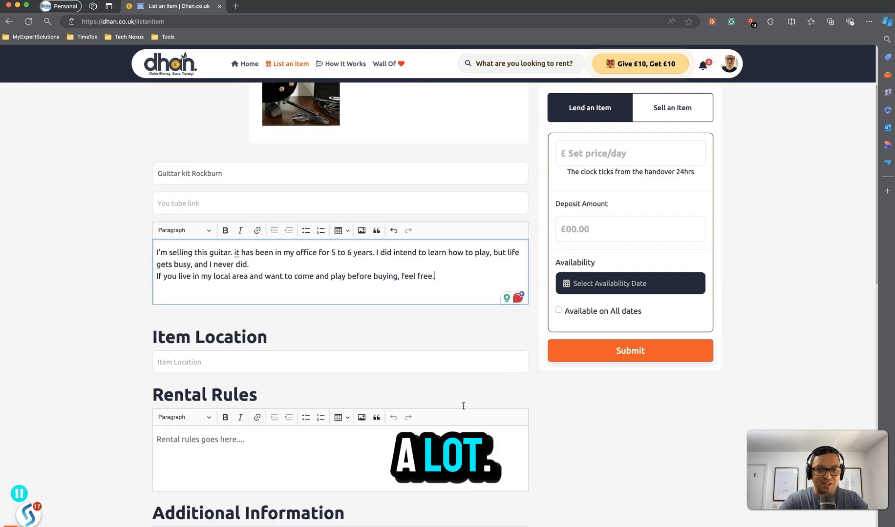
left_click(239, 231)
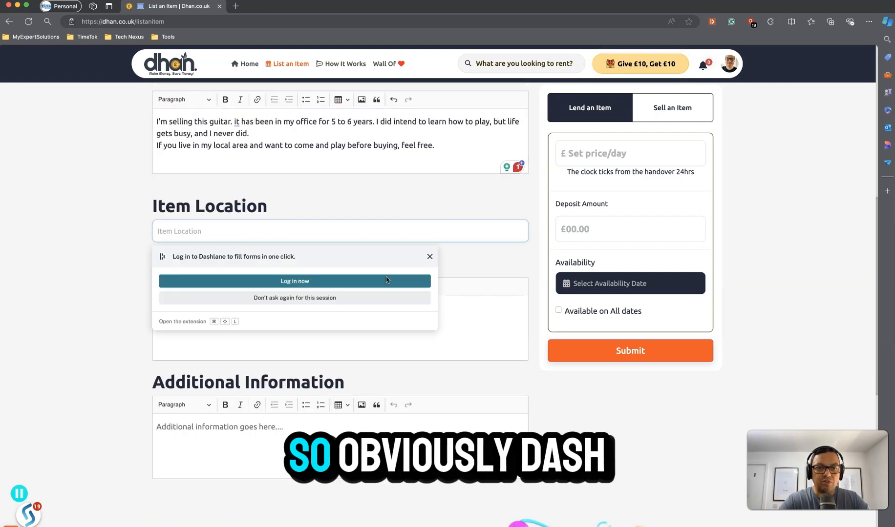
left_click(225, 237)
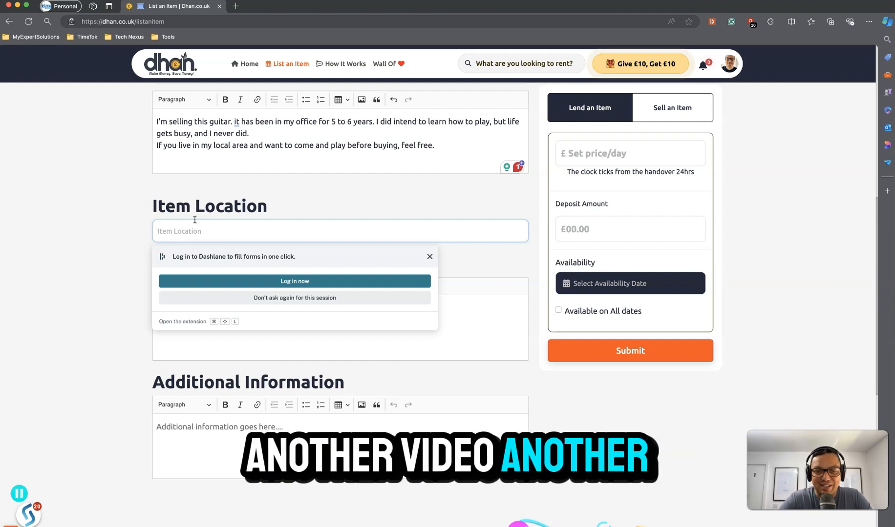
type("leds")
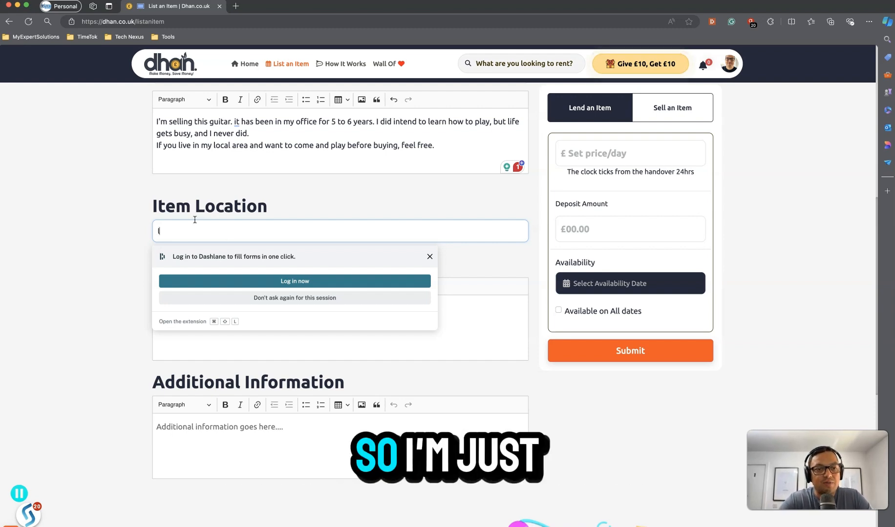
key("BackSpace")
key("BackSpace")
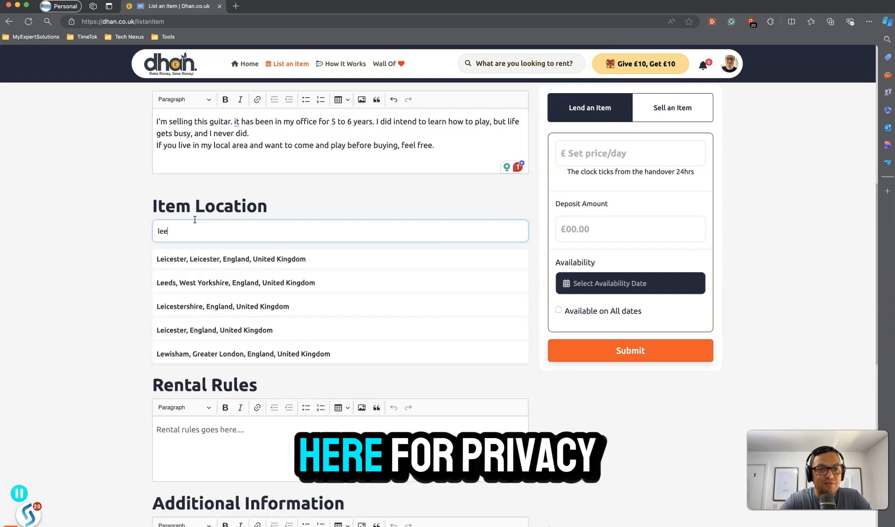
type("eds.")
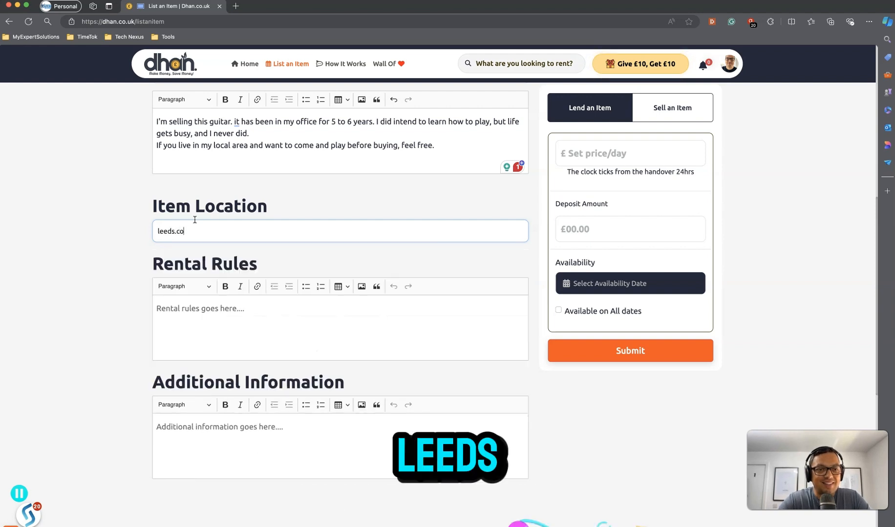
left_click(201, 258)
Enter "Please return clean." as the rental rules, fixing the capitalisation of the first word.
left_click(207, 318)
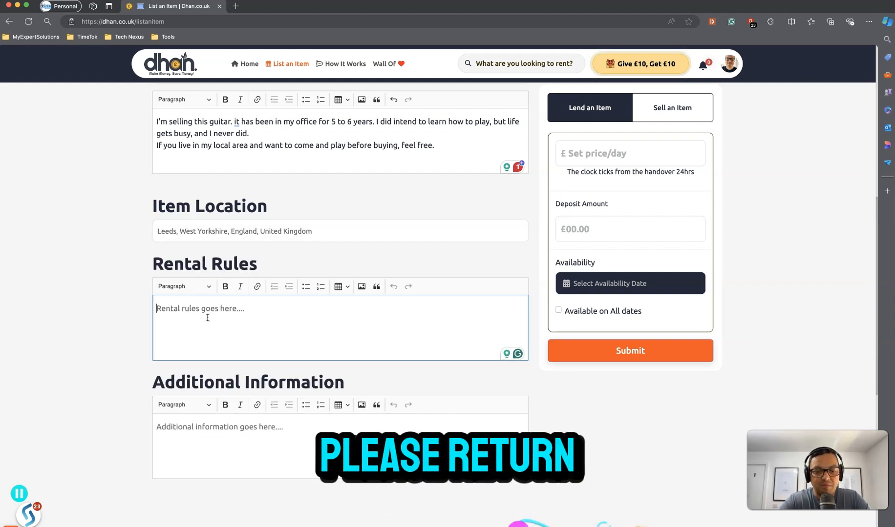
type("PLease r")
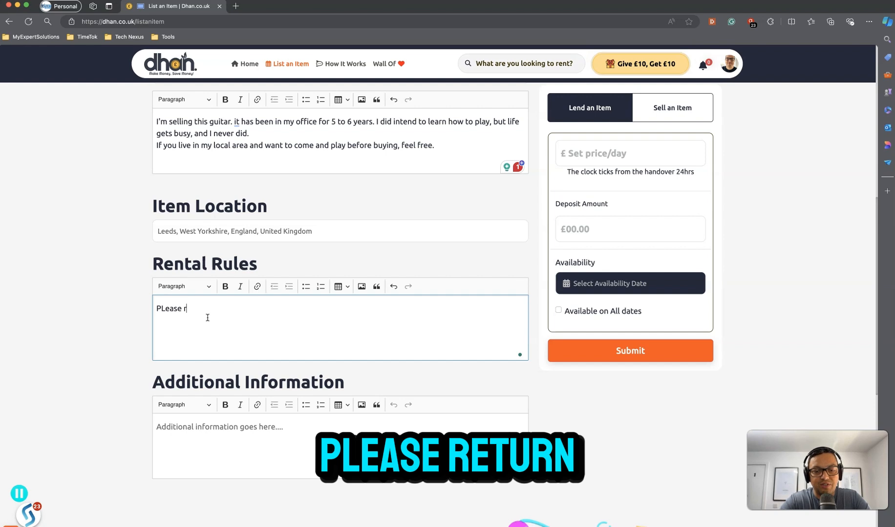
type("eturn cl")
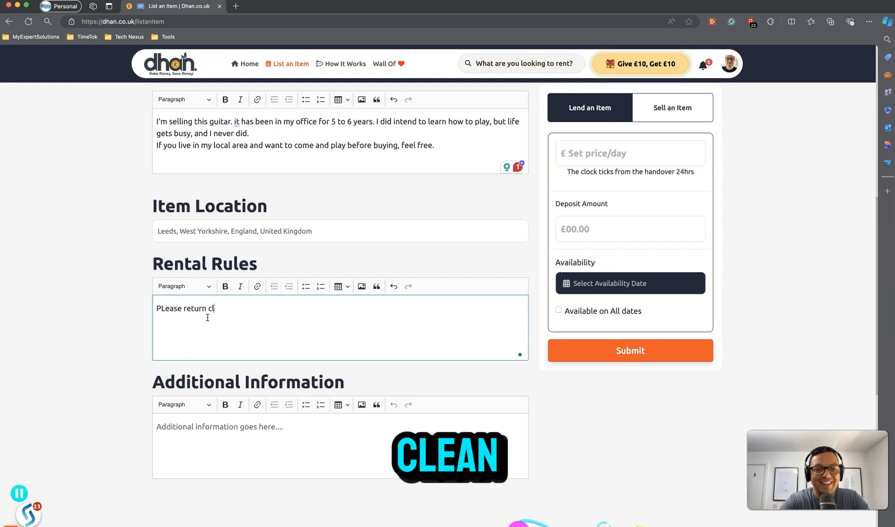
type("ean.")
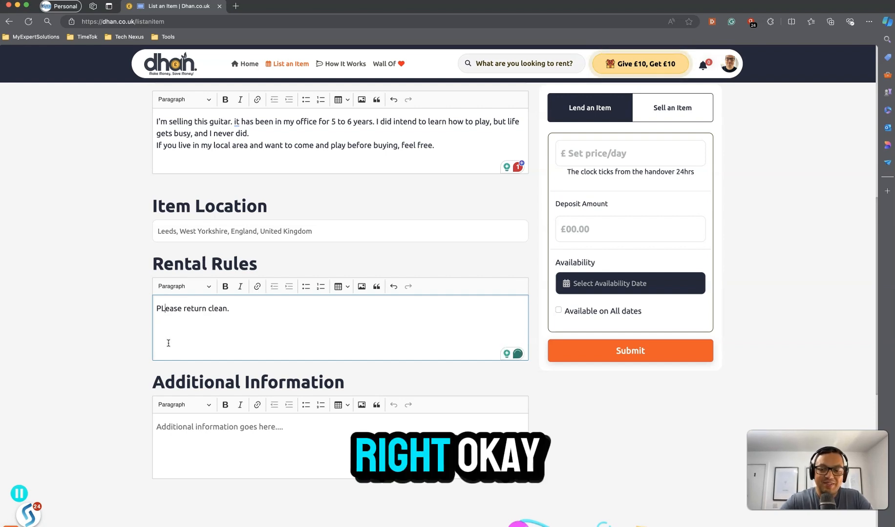
key("BackSpace")
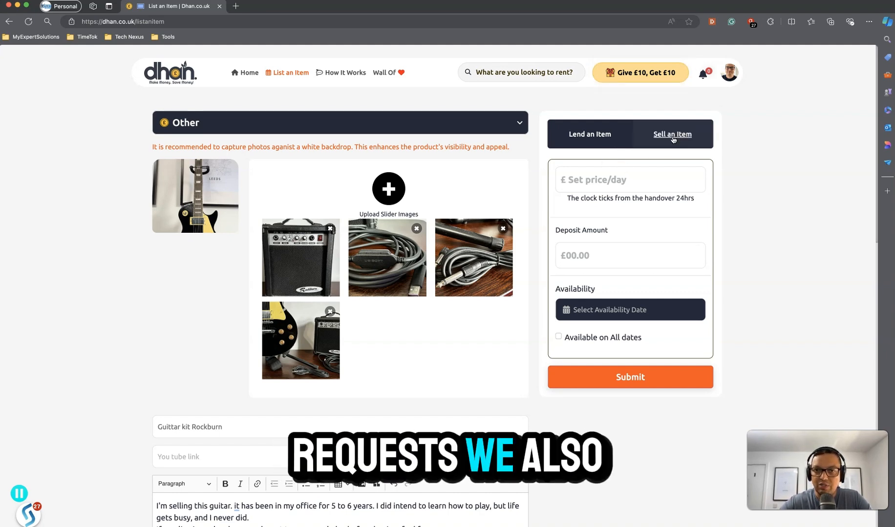
List the item for sale only at a price of £90 with a quantity of 1, and submit the listing.
left_click(672, 139)
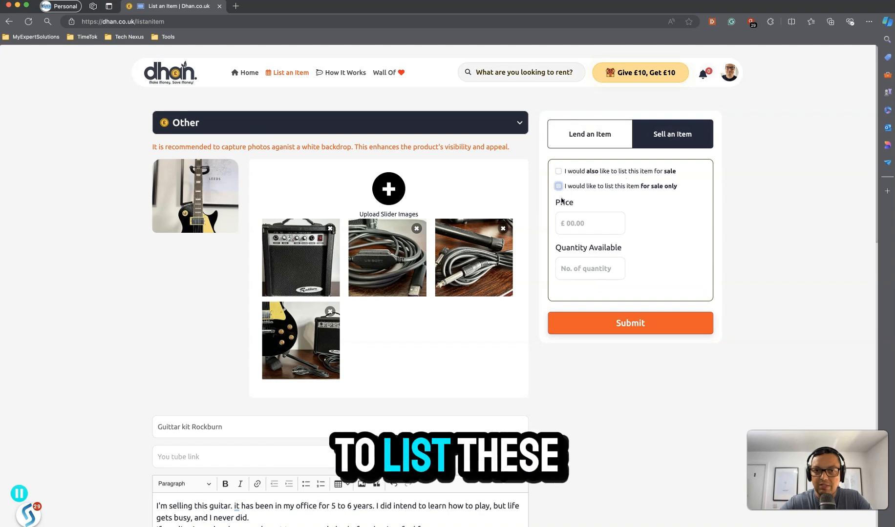
left_click(558, 186)
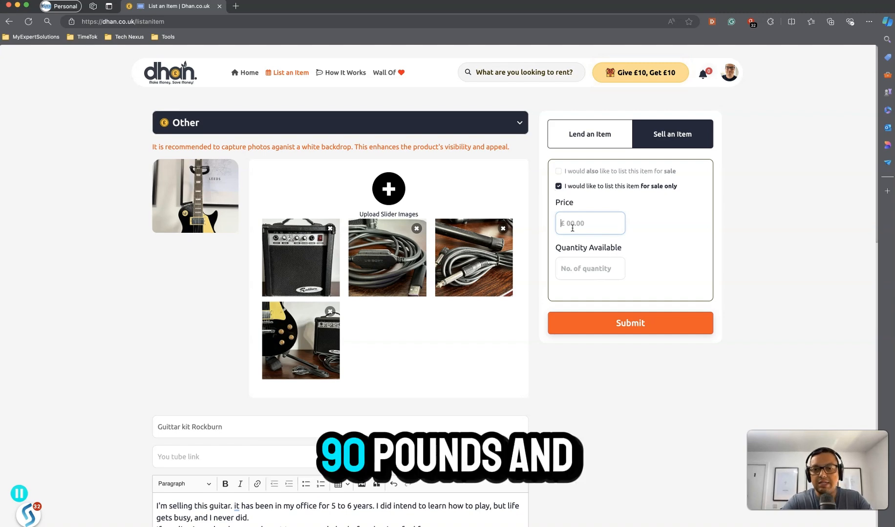
type("90")
left_click(577, 273)
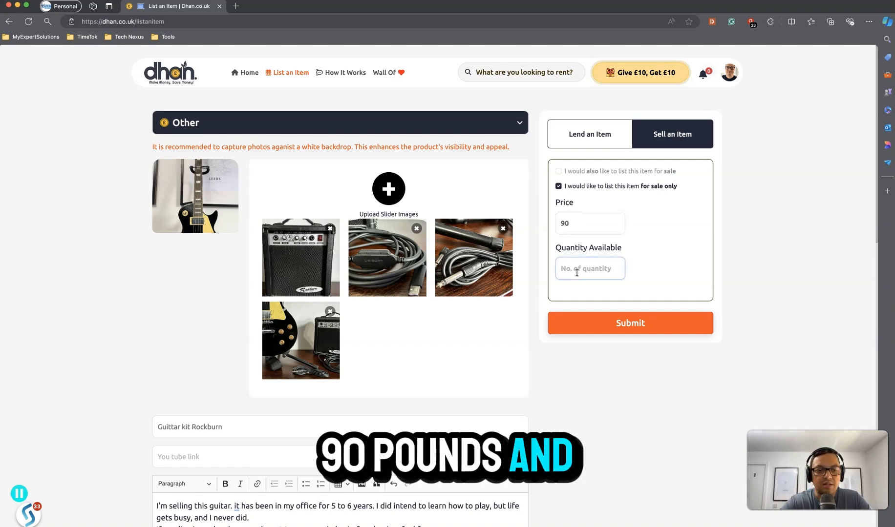
type("1")
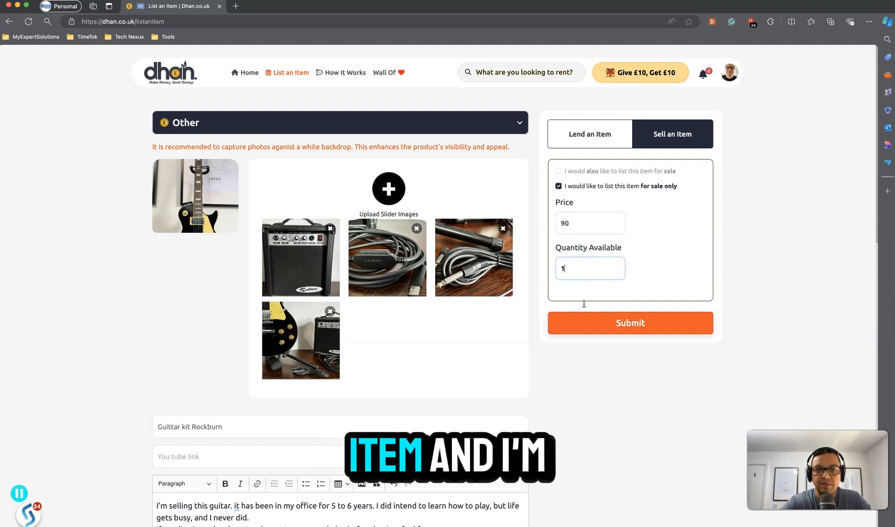
left_click(594, 328)
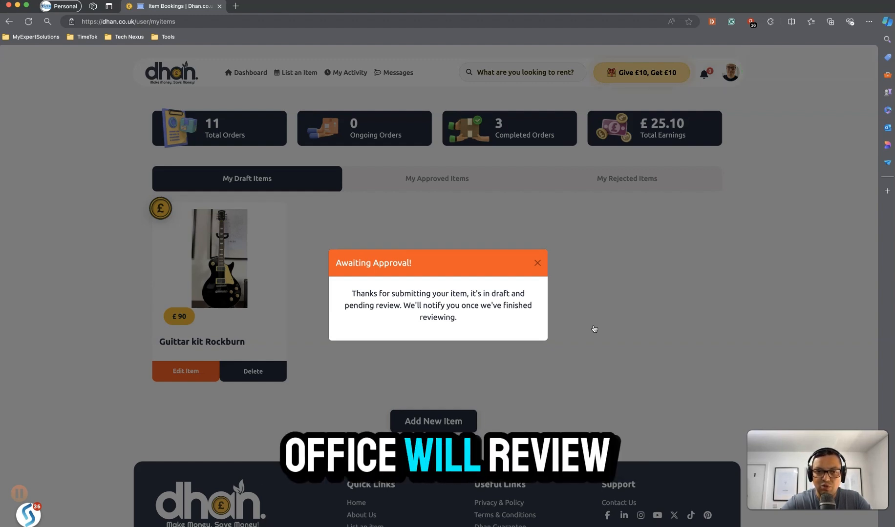
left_click(538, 263)
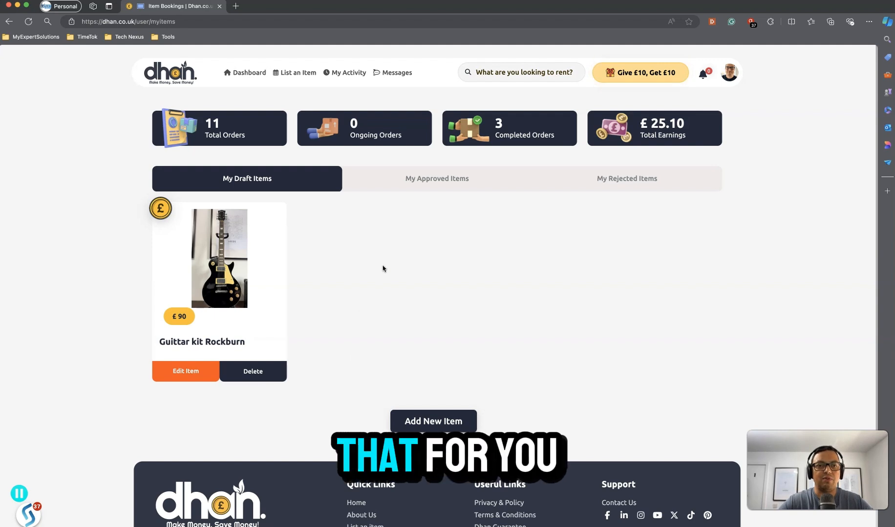
Open the Guittar kit Rockburn listing from the approved items in My Activity and review its public page and web address.
left_click(246, 73)
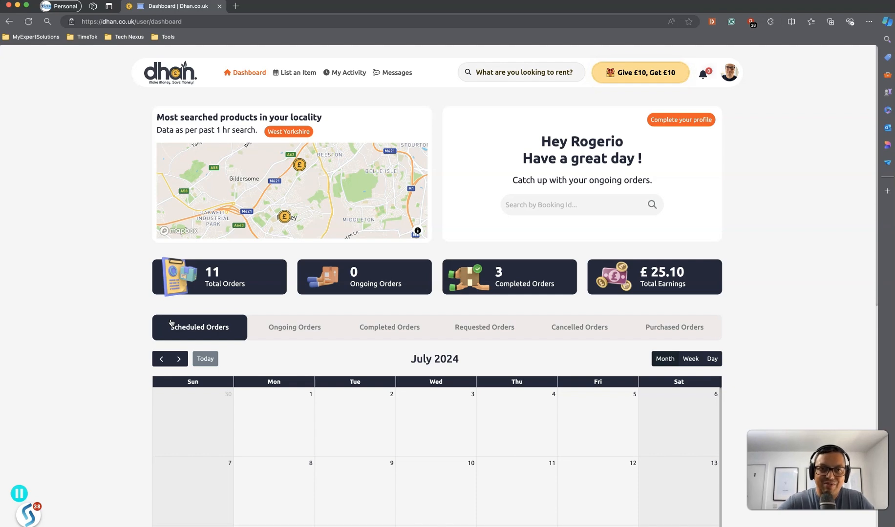
scroll(170, 322, "down", 4)
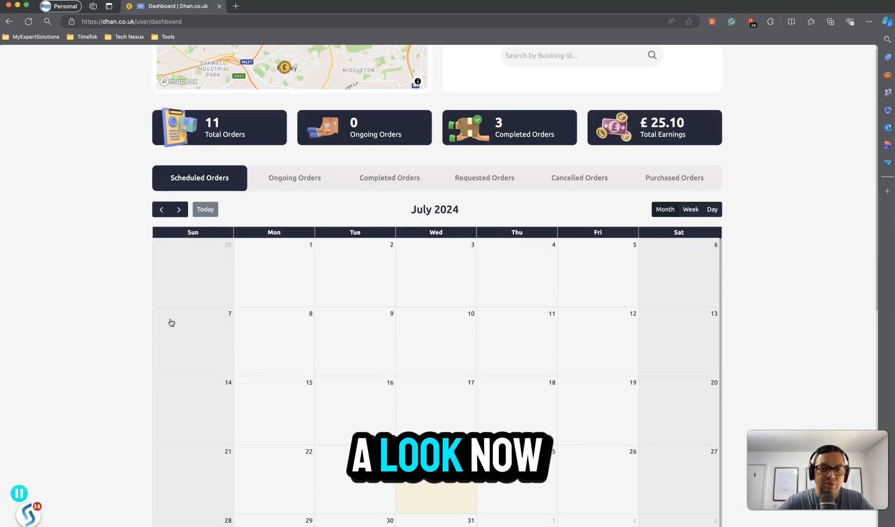
left_click(28, 22)
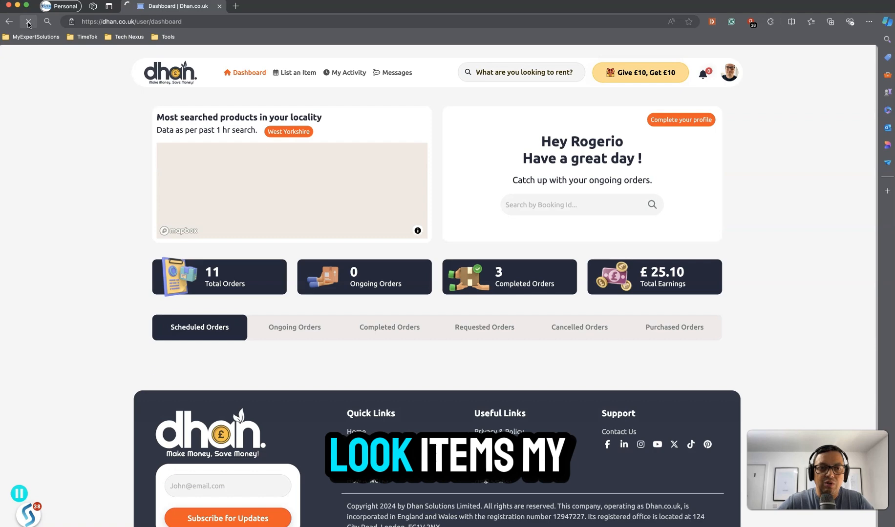
left_click(351, 73)
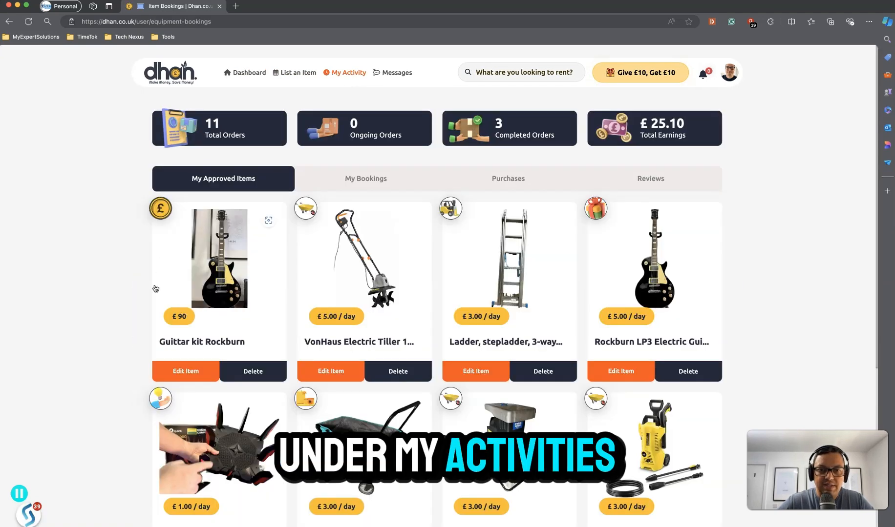
left_click(193, 342)
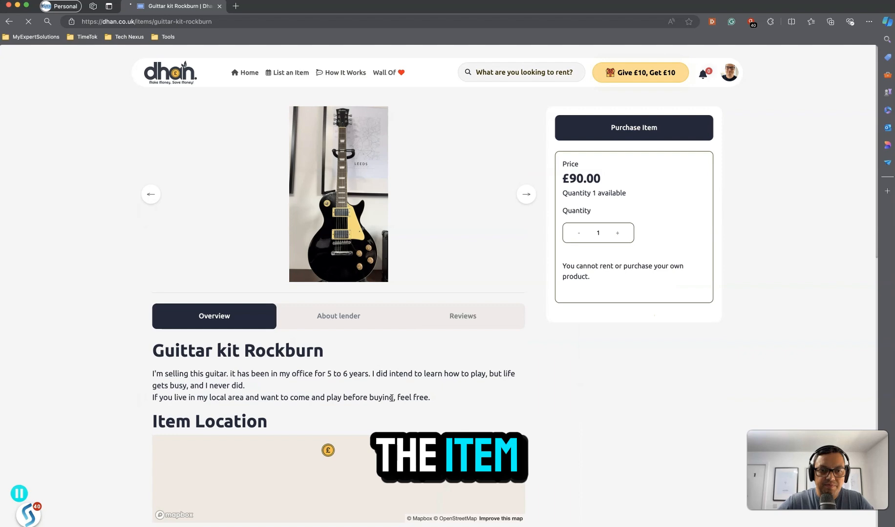
scroll(391, 398, "down", 5)
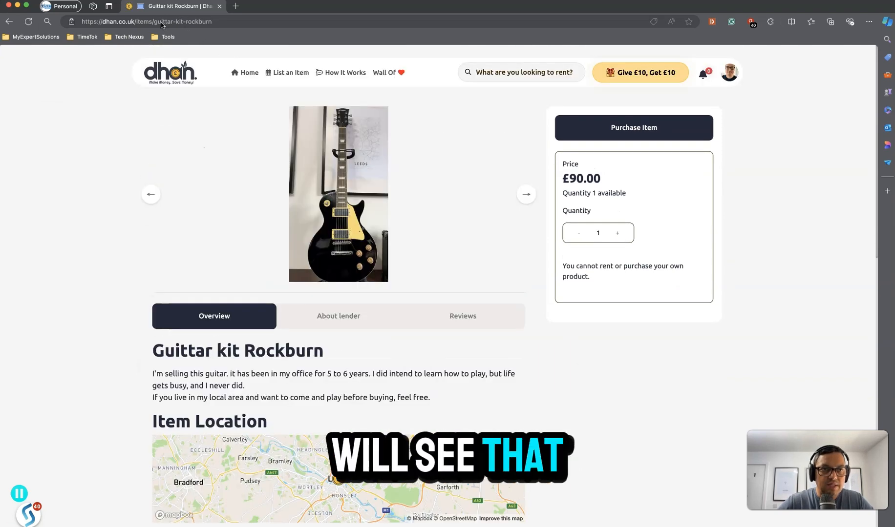
left_click(161, 22)
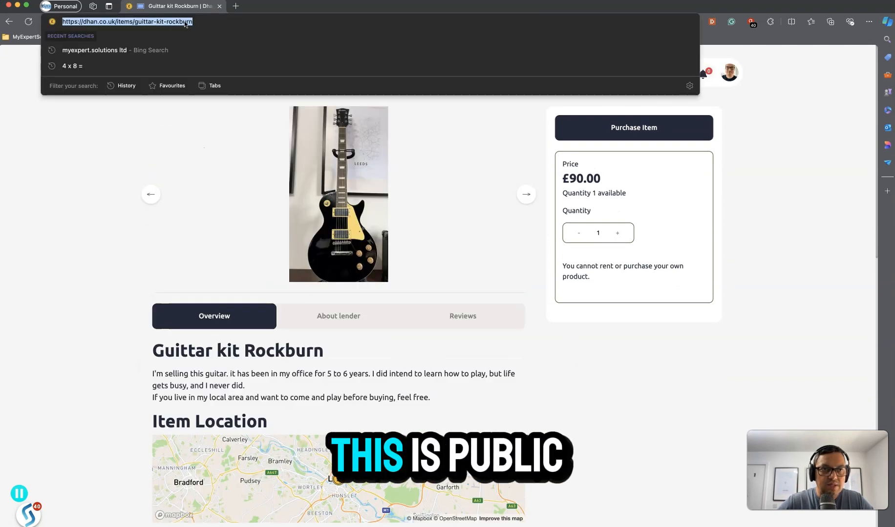
left_click(113, 234)
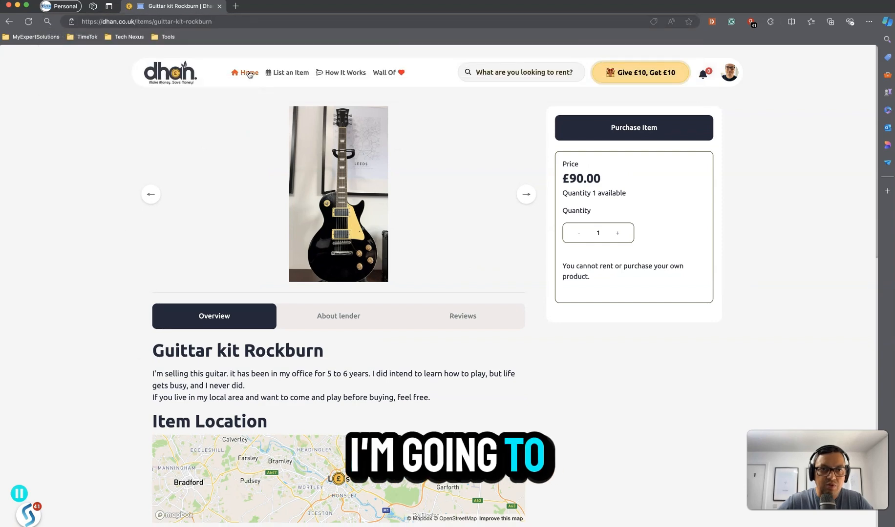
Search the home page for "guit", choose the Guittar kit Rockburn suggestion and open the item's purchase page from the results.
left_click(249, 73)
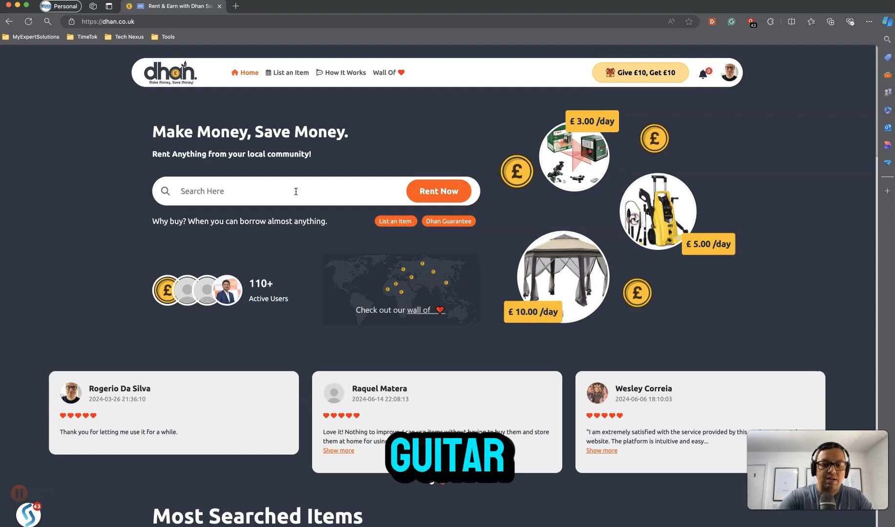
type("guit")
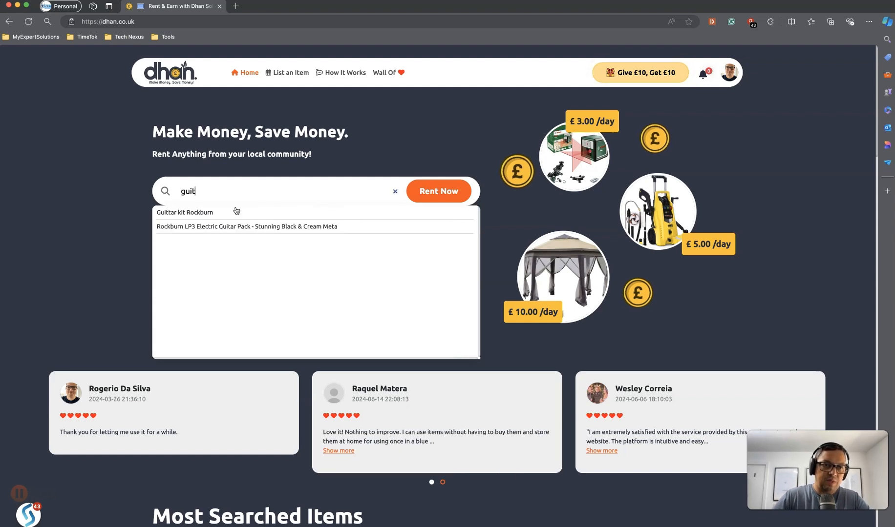
left_click(202, 214)
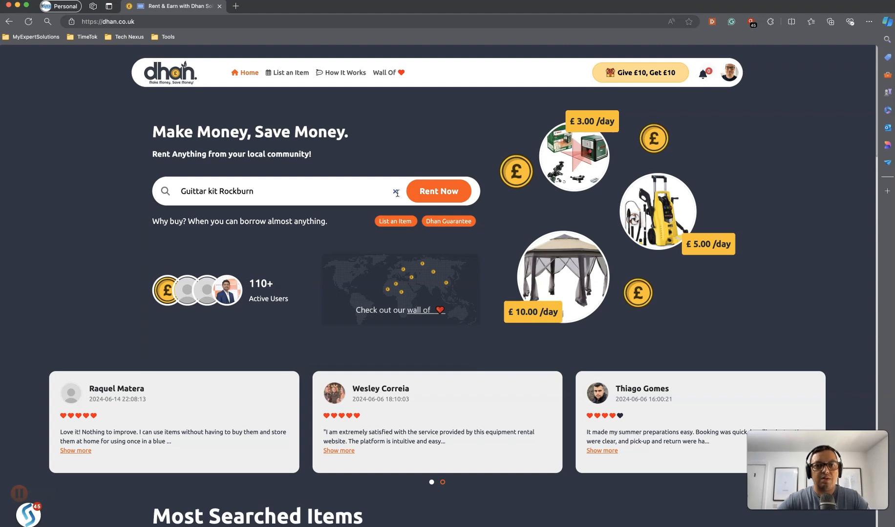
left_click(426, 192)
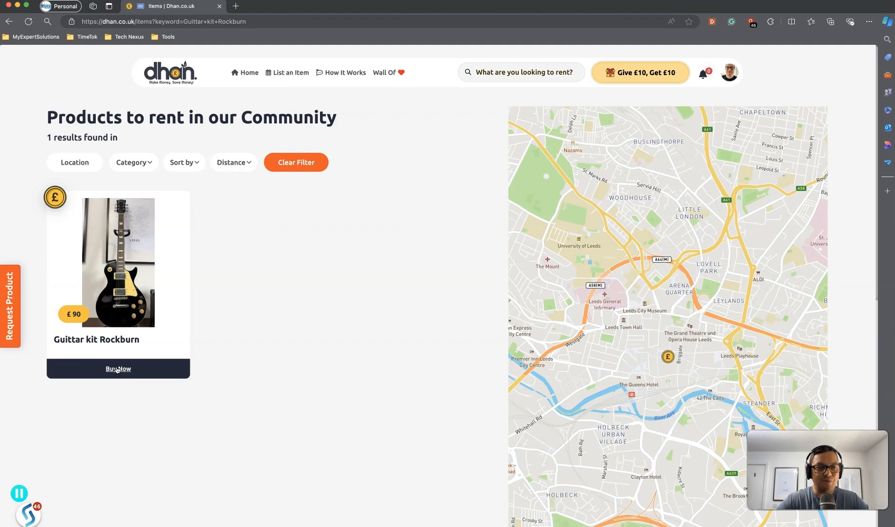
left_click(118, 369)
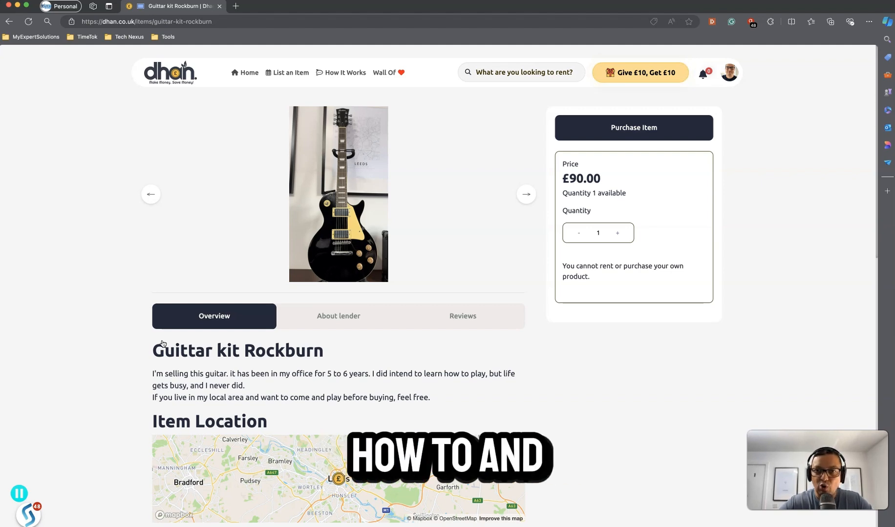
Finish the Guidde capture and examine the introduction and first login step of the generated guide.
mouse_move(33, 517)
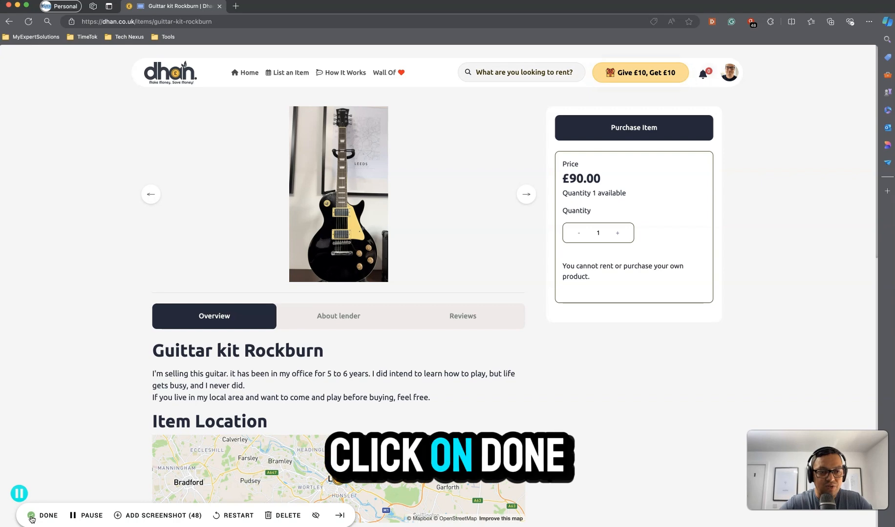
left_click(32, 518)
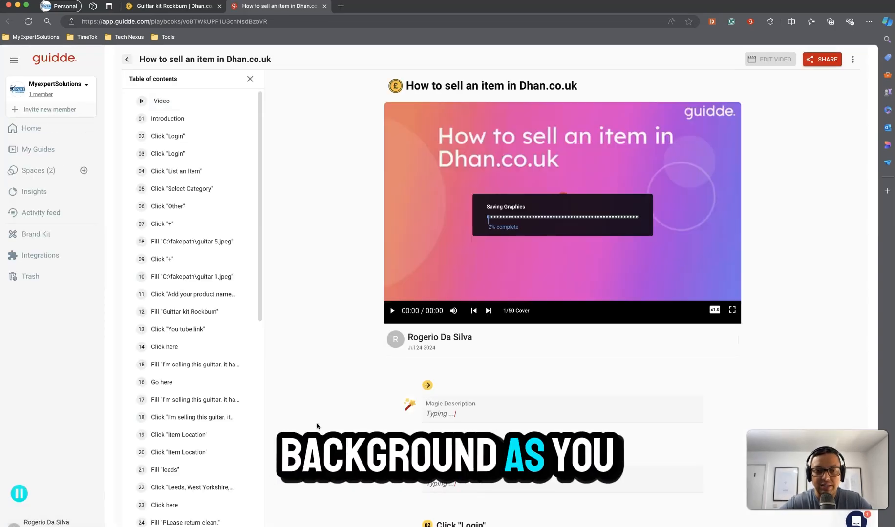
scroll(326, 426, "down", 1)
scroll(326, 429, "down", 4)
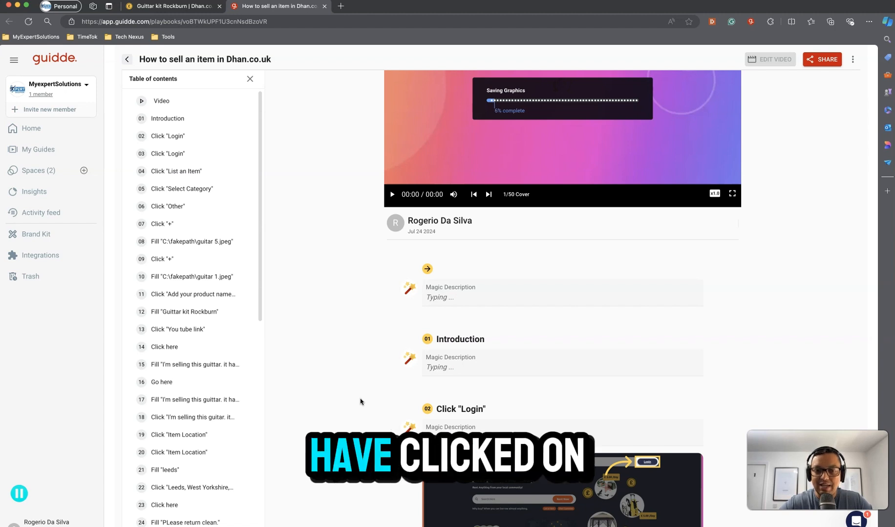
scroll(360, 401, "down", 5)
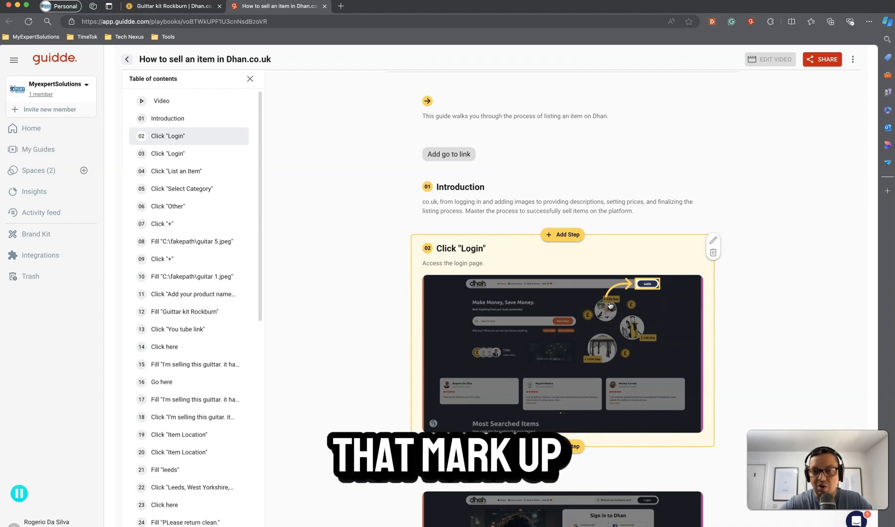
Examine the generated guide's steps from the first login through the item details, location and return instructions.
scroll(598, 326, "down", 5)
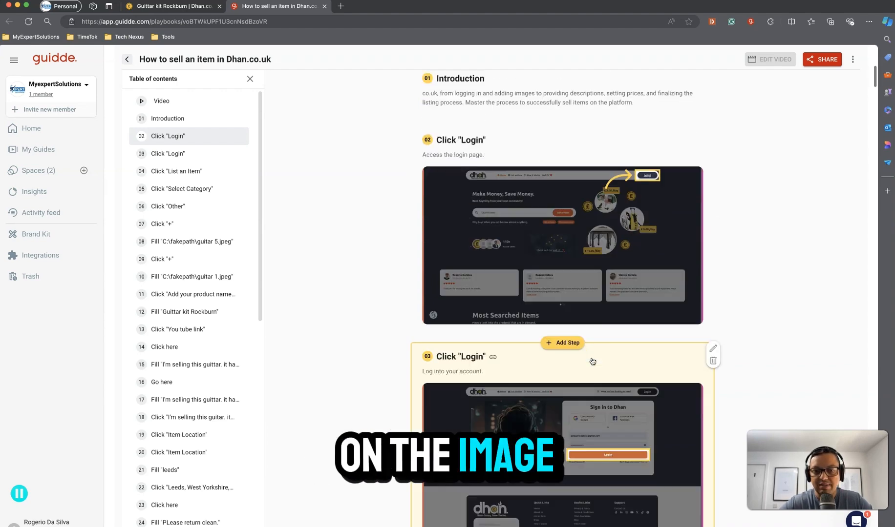
scroll(592, 362, "down", 1)
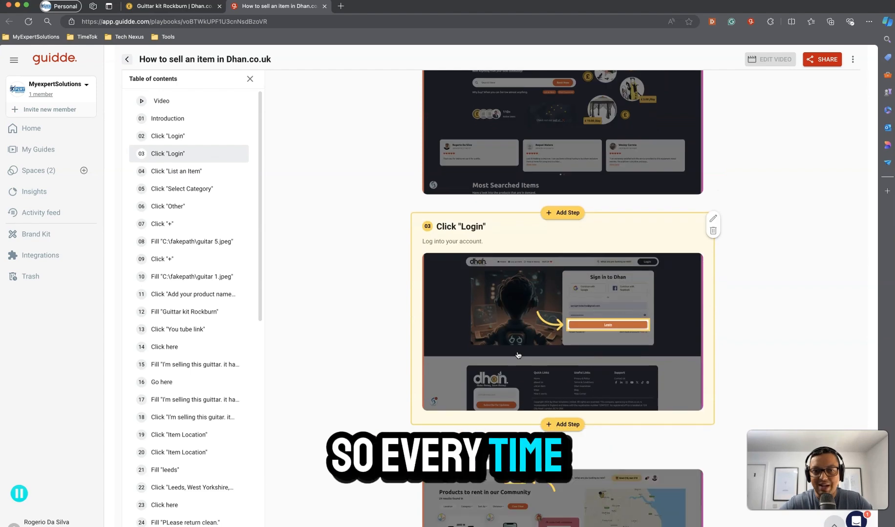
scroll(518, 355, "down", 2)
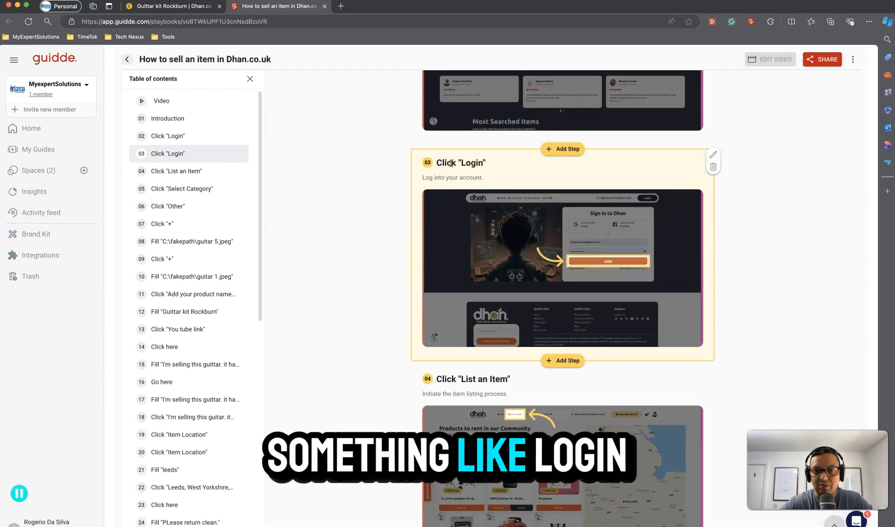
scroll(562, 264, "down", 6)
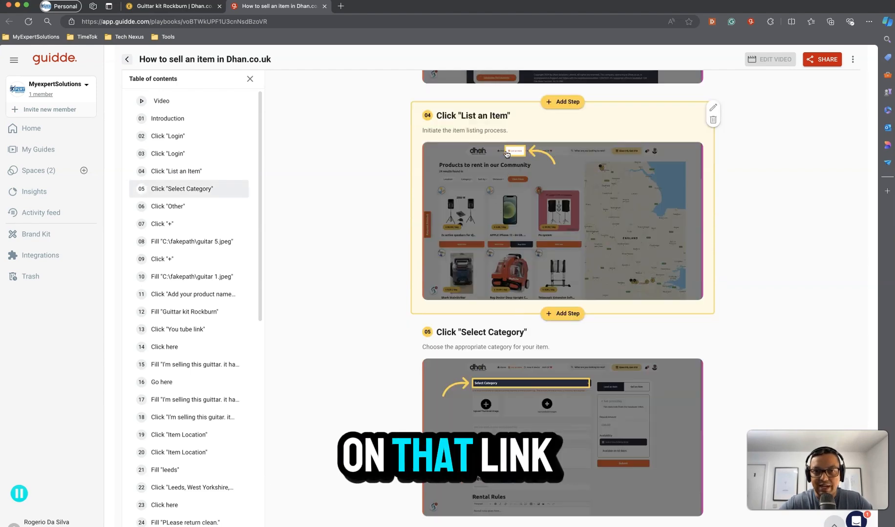
scroll(487, 332, "down", 4)
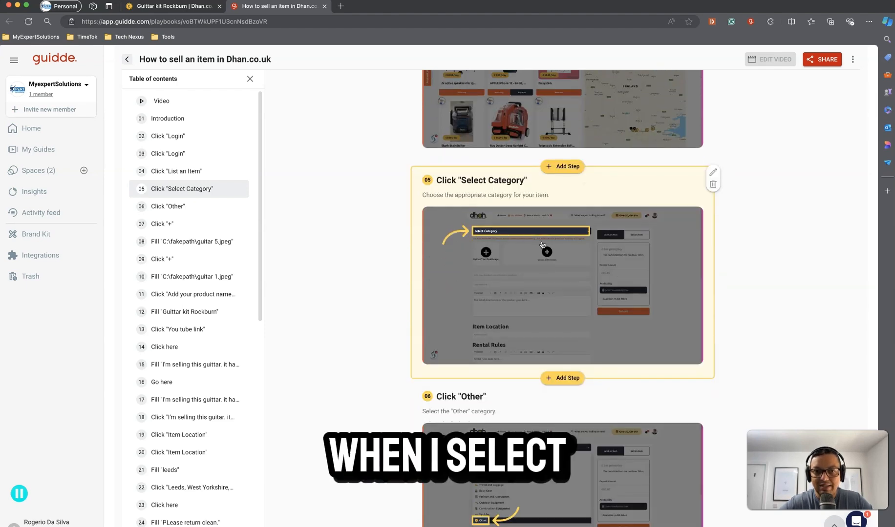
scroll(512, 353, "down", 5)
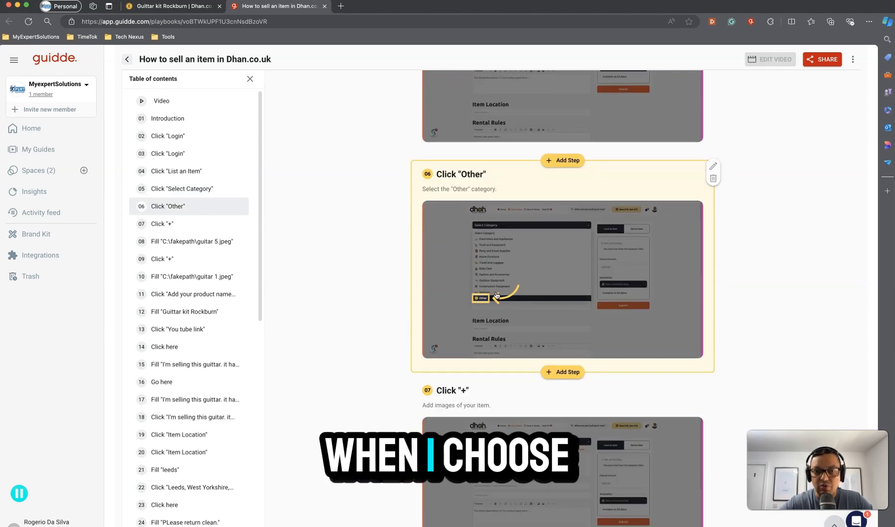
scroll(488, 293, "down", 6)
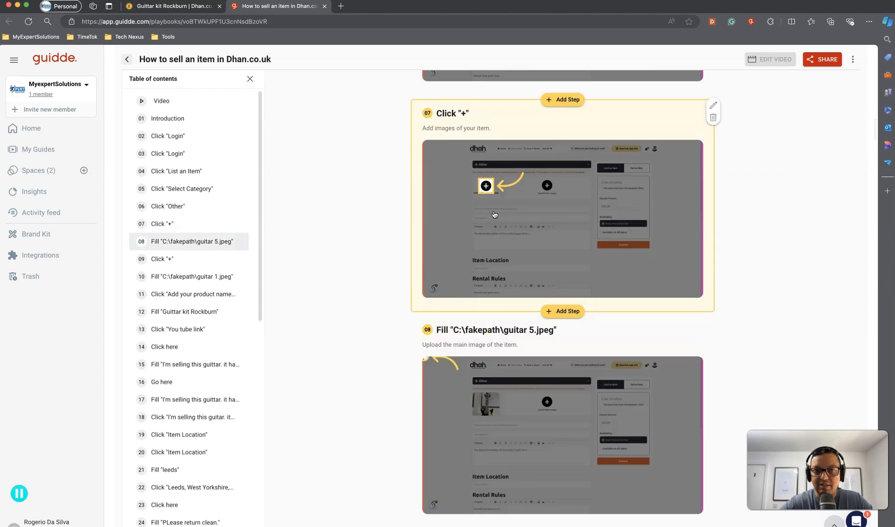
scroll(445, 404, "down", 15)
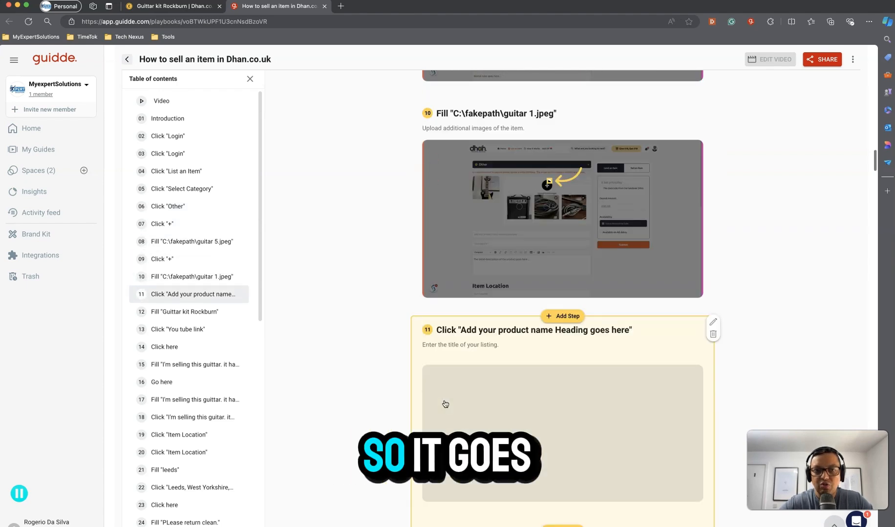
scroll(445, 403, "down", 18)
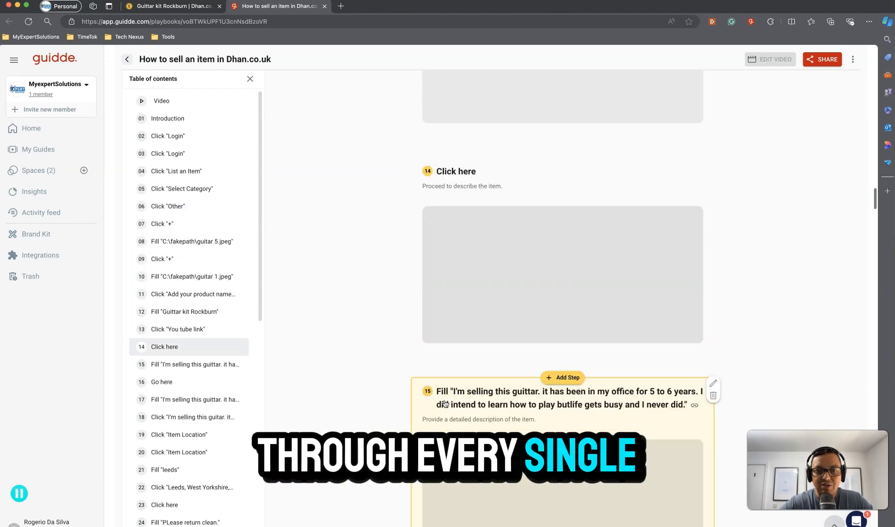
scroll(445, 404, "down", 15)
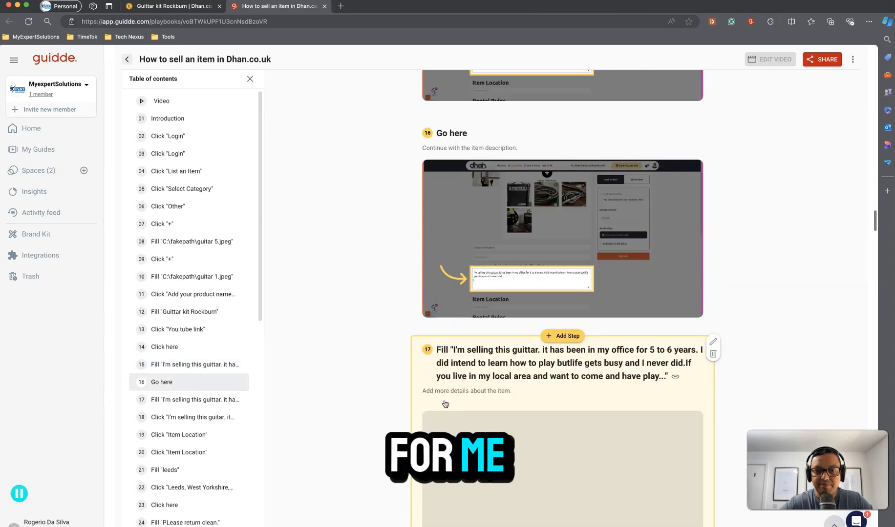
scroll(446, 403, "down", 15)
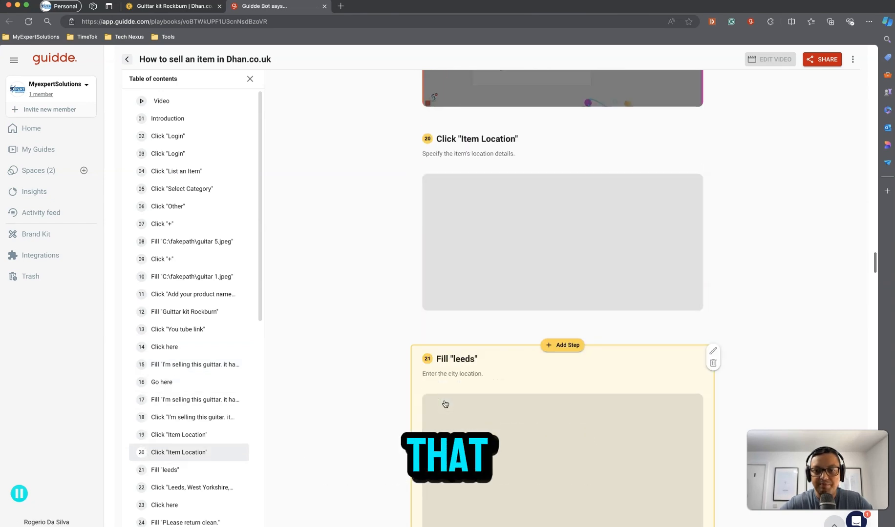
scroll(446, 403, "down", 5)
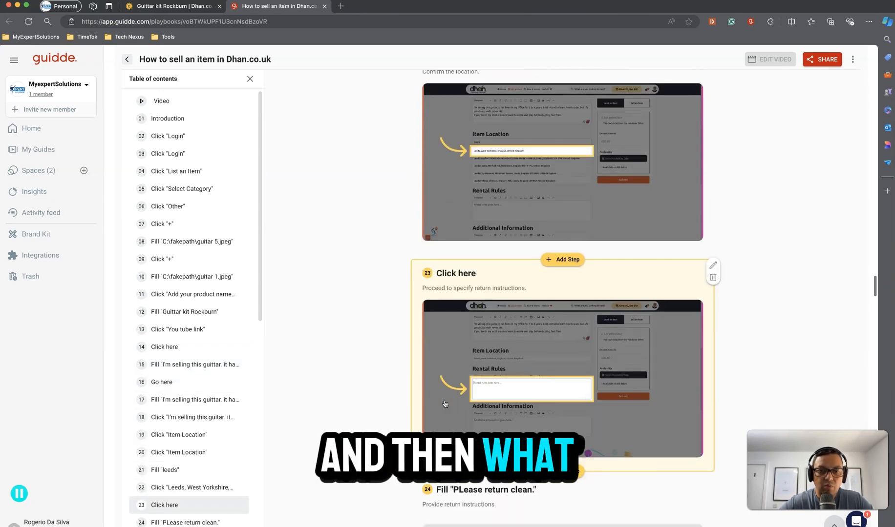
Retitle the guide's first step "Introduction to sell an item".
scroll(443, 360, "up", 20)
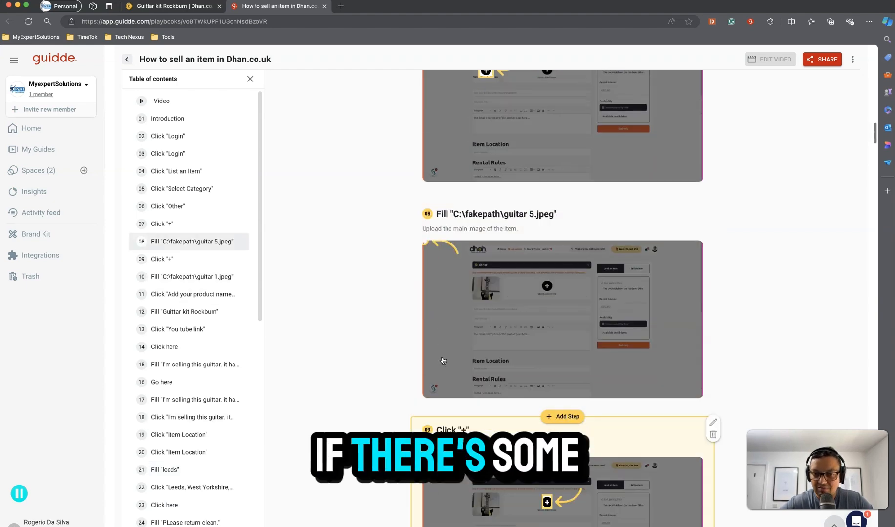
scroll(443, 360, "up", 20)
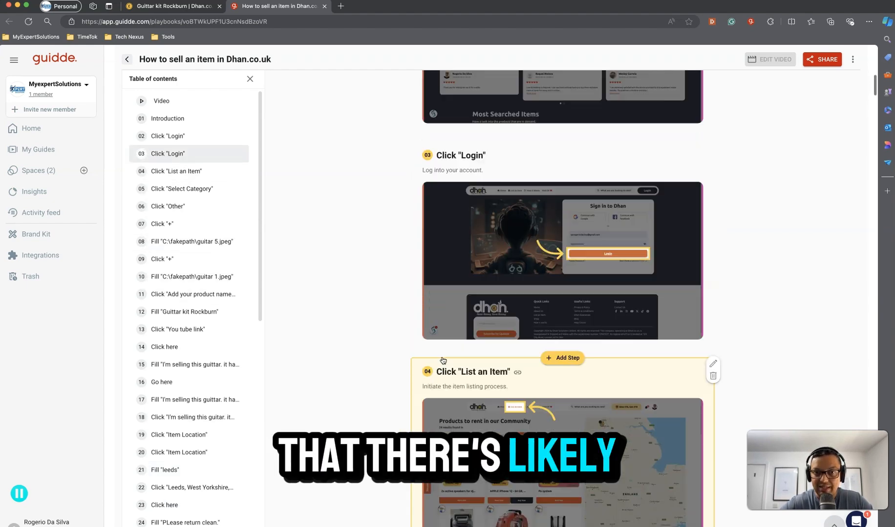
scroll(443, 360, "up", 10)
scroll(489, 195, "down", 4)
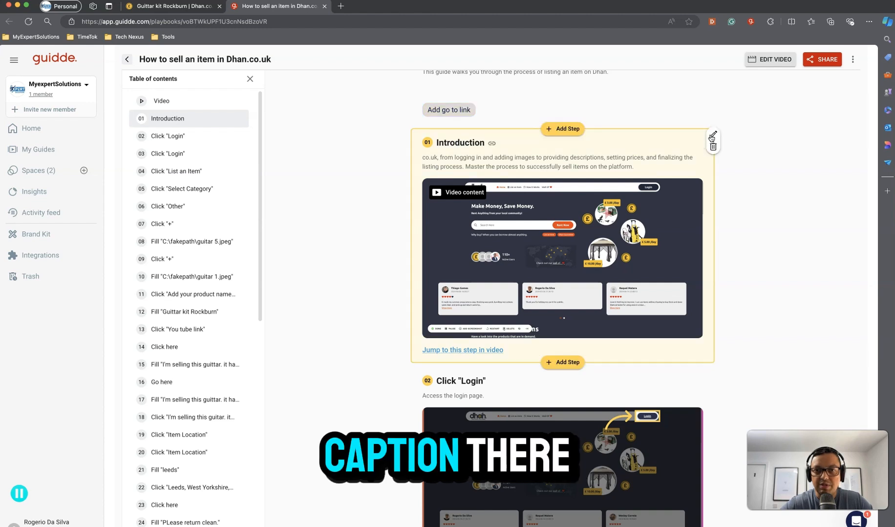
left_click(481, 169)
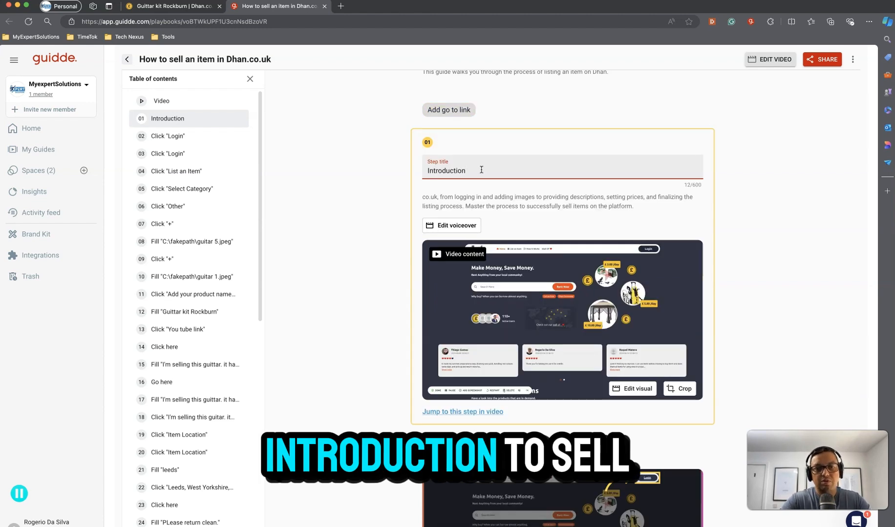
type("to sell")
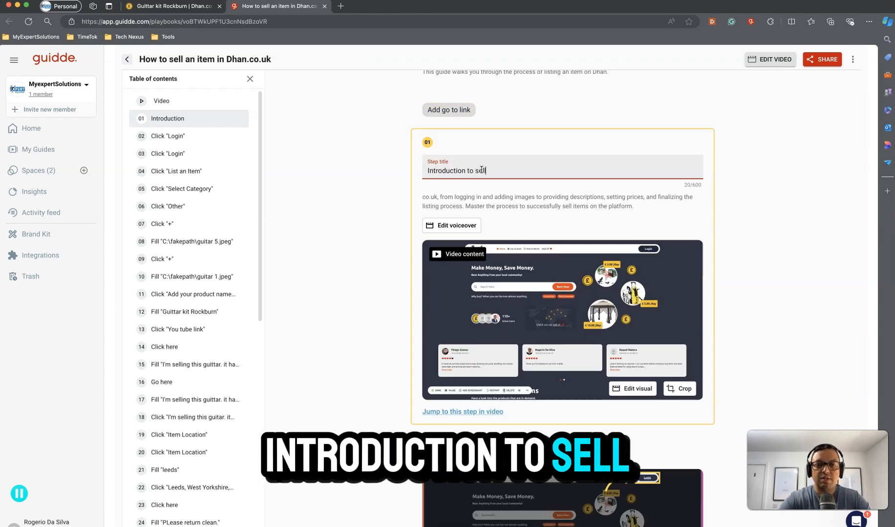
type(" an item")
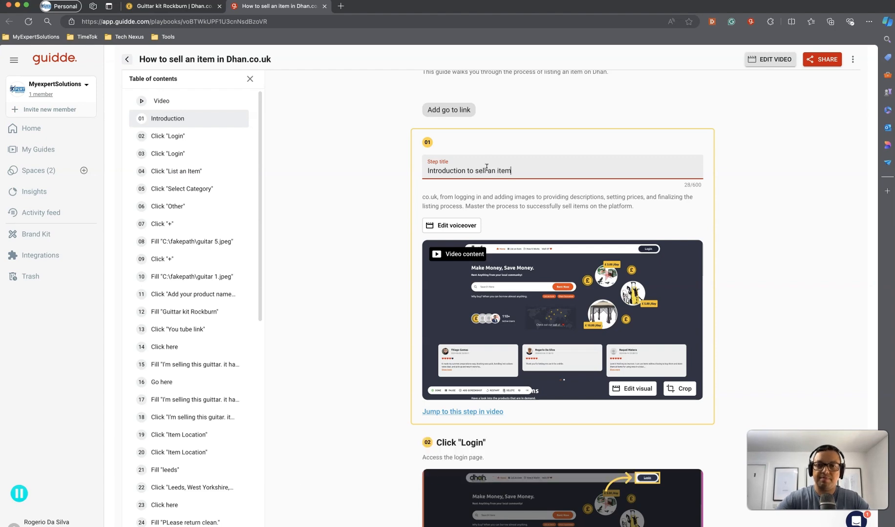
left_click(802, 250)
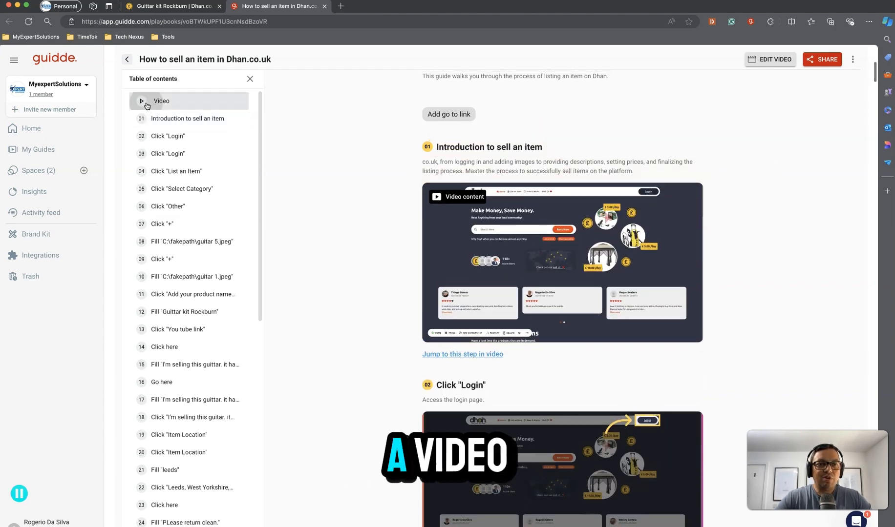
Go to the guide's video and play its opening seconds, pausing during the introduction.
left_click(147, 105)
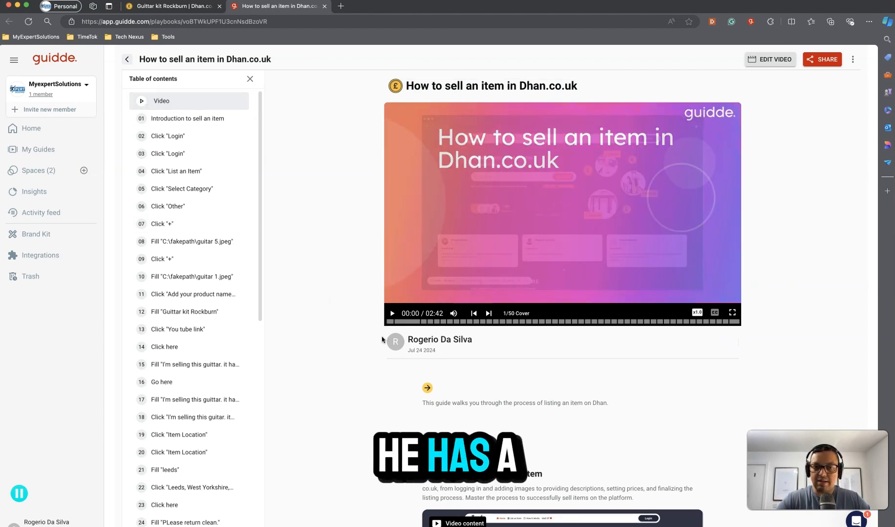
left_click(391, 315)
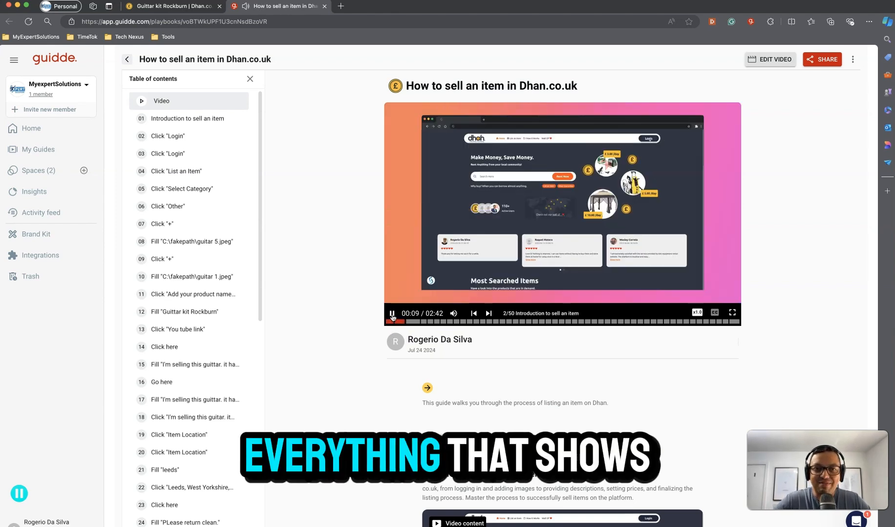
left_click(392, 315)
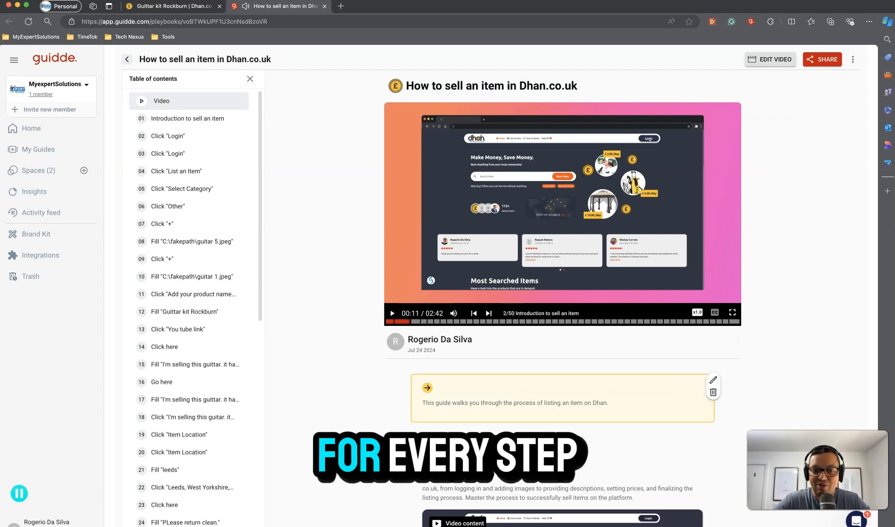
Examine the written steps below the video through to the final "Purchase Item" step.
scroll(486, 368, "down", 3)
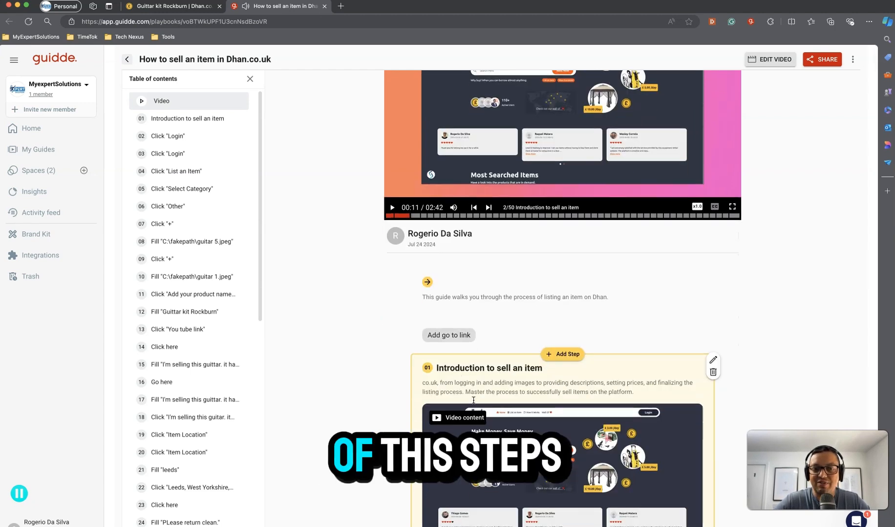
scroll(487, 368, "down", 6)
scroll(473, 401, "down", 5)
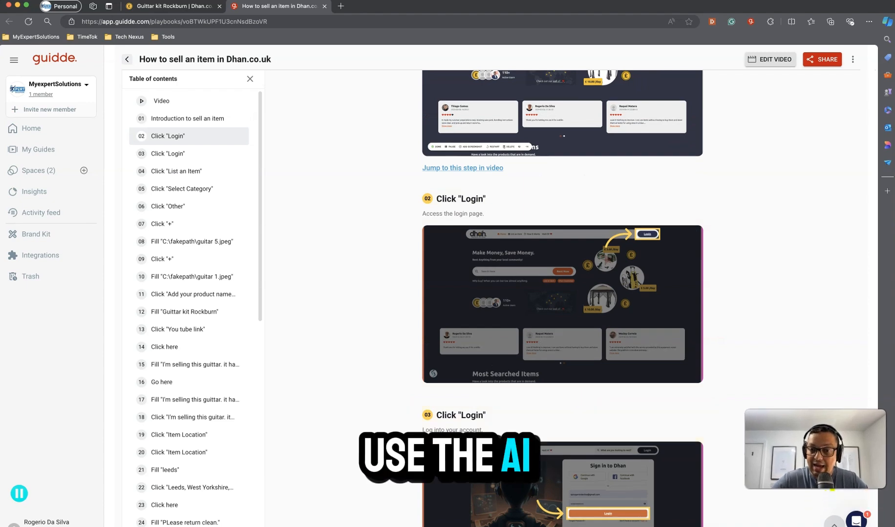
scroll(725, 455, "down", 18)
scroll(725, 456, "down", 20)
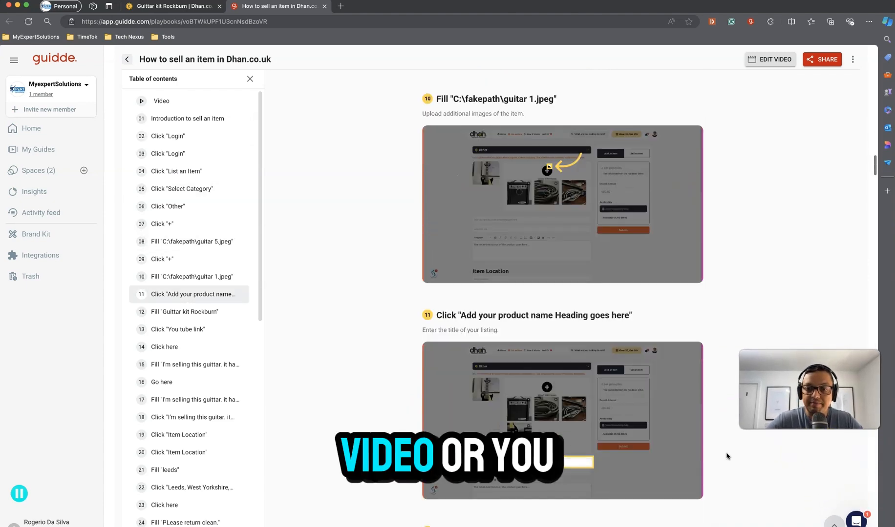
scroll(726, 456, "down", 20)
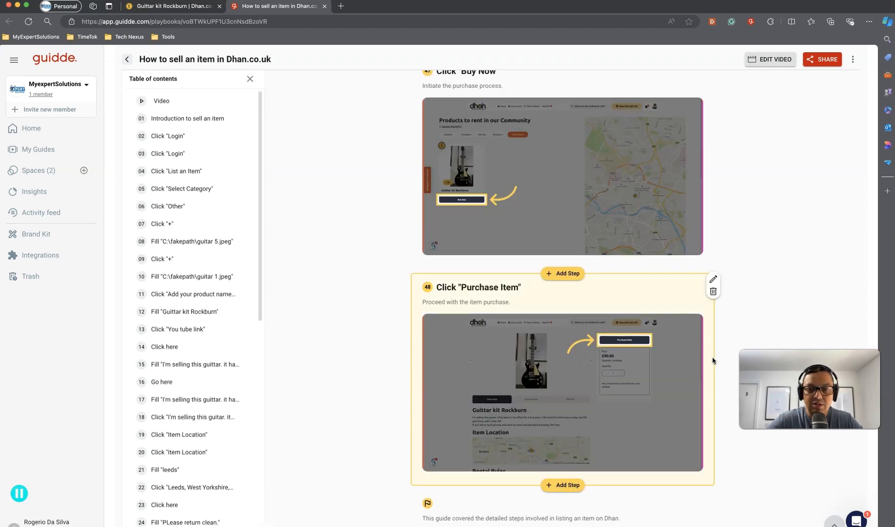
Open the guide's video for editing, review the voiceovers of steps 02, 03 and 04, and return to the guide page.
scroll(721, 258, "up", 20)
scroll(721, 263, "up", 20)
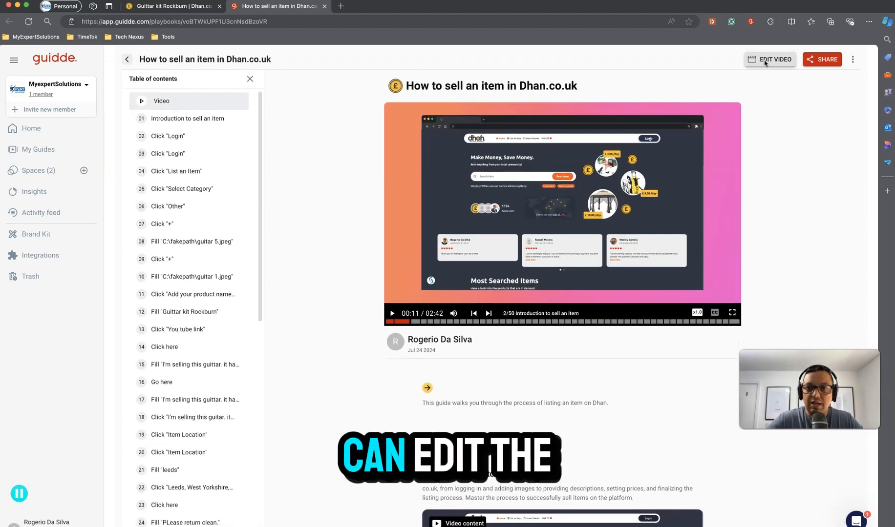
left_click(763, 60)
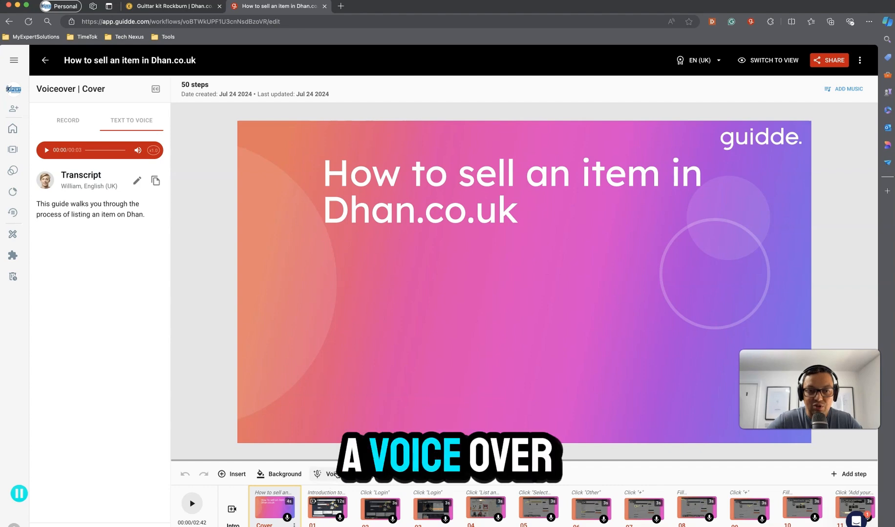
left_click(382, 507)
left_click(431, 510)
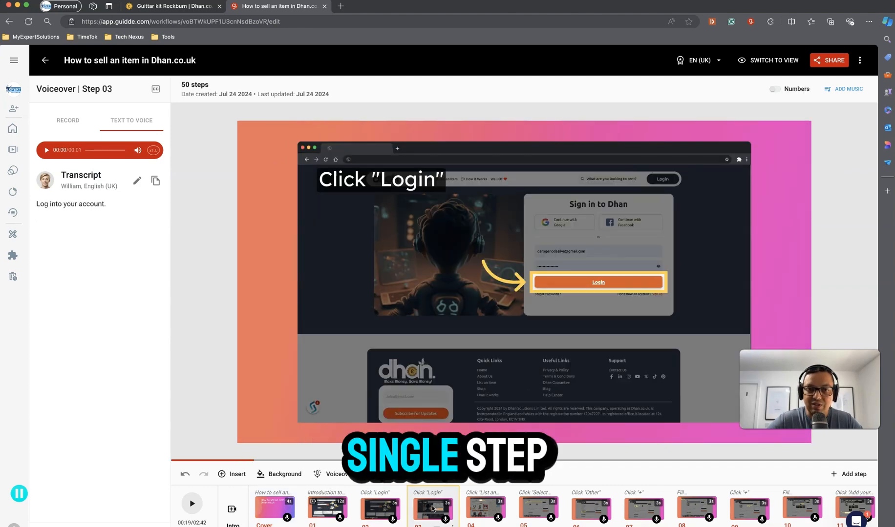
left_click(479, 506)
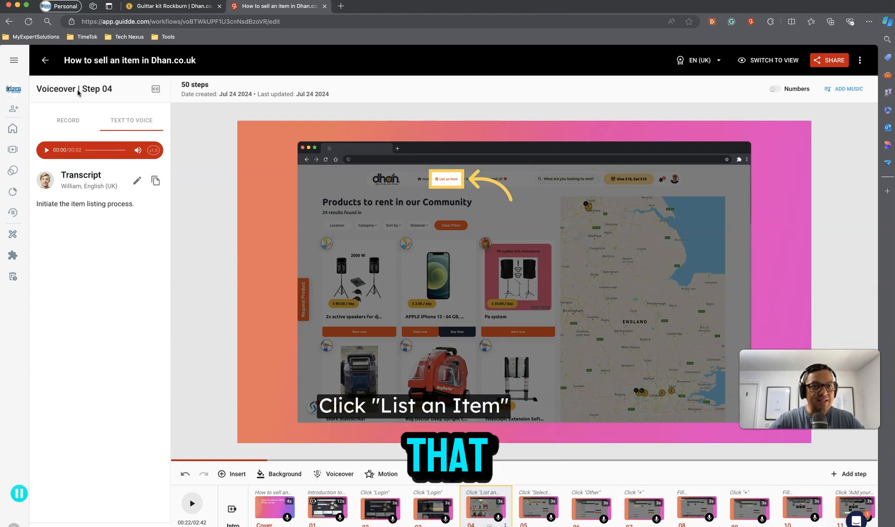
left_click(44, 61)
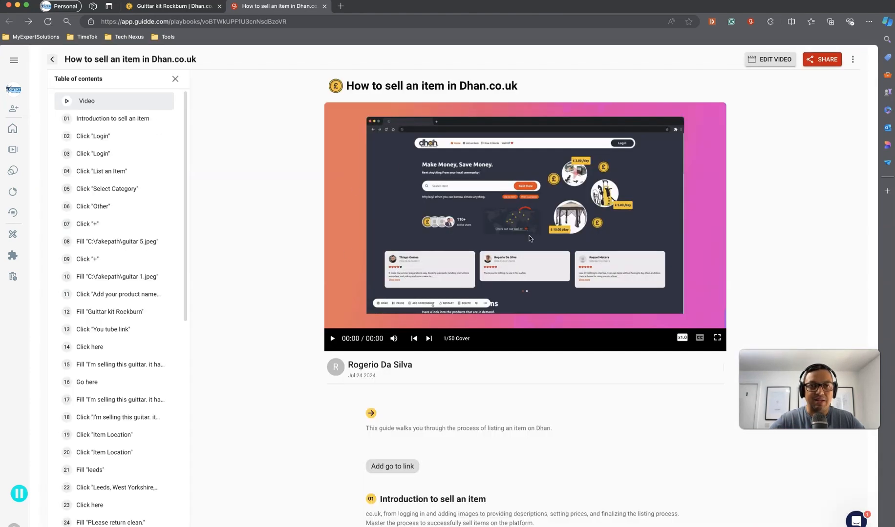
Open the guide's sharing options and use Smart Copy to copy the guide as Markdown.
left_click(825, 60)
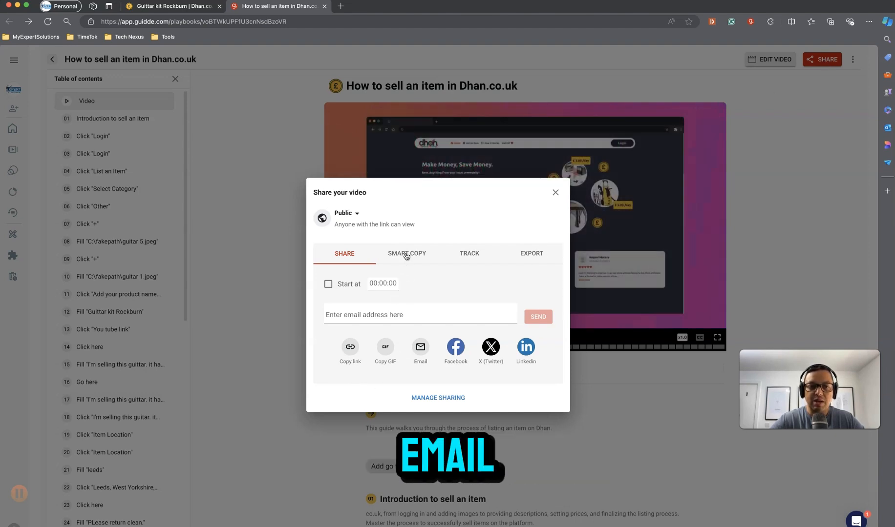
left_click(406, 254)
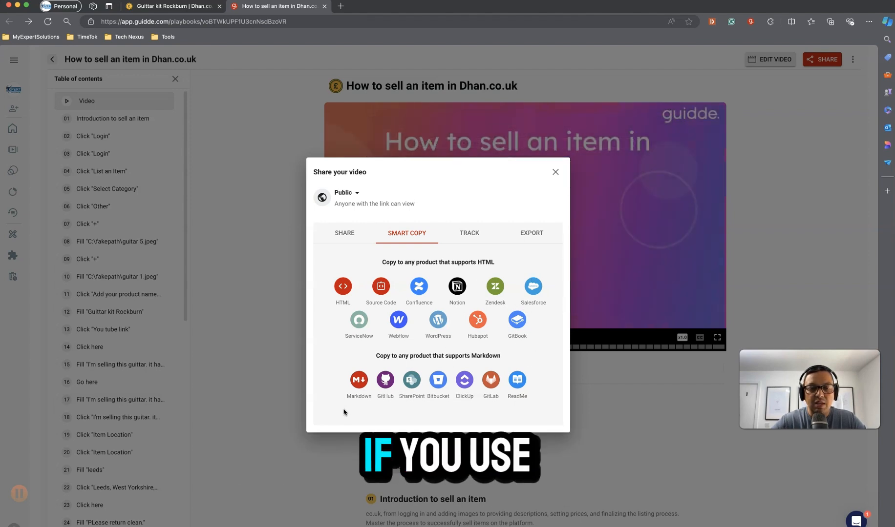
left_click(359, 385)
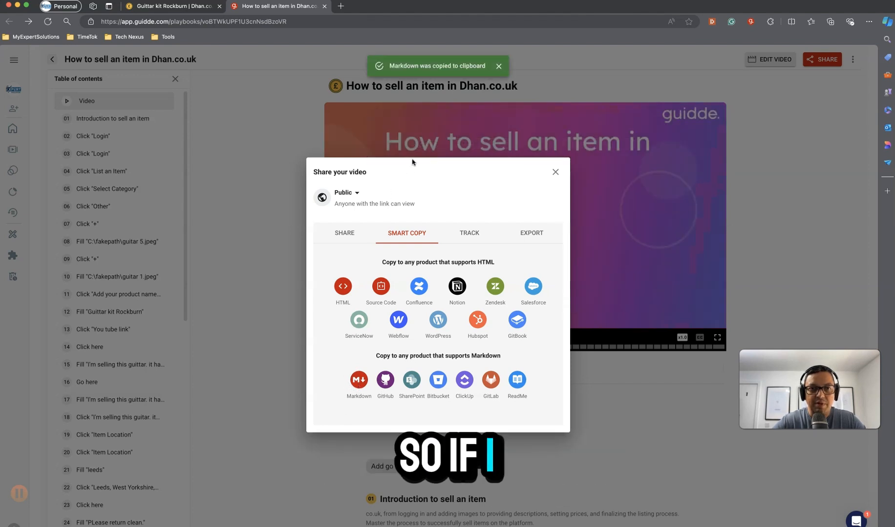
Switch to the work browser profile and open the A SaaS(y) Project wiki in the MyExpertSolutions organization of Azure DevOps.
left_click(59, 6)
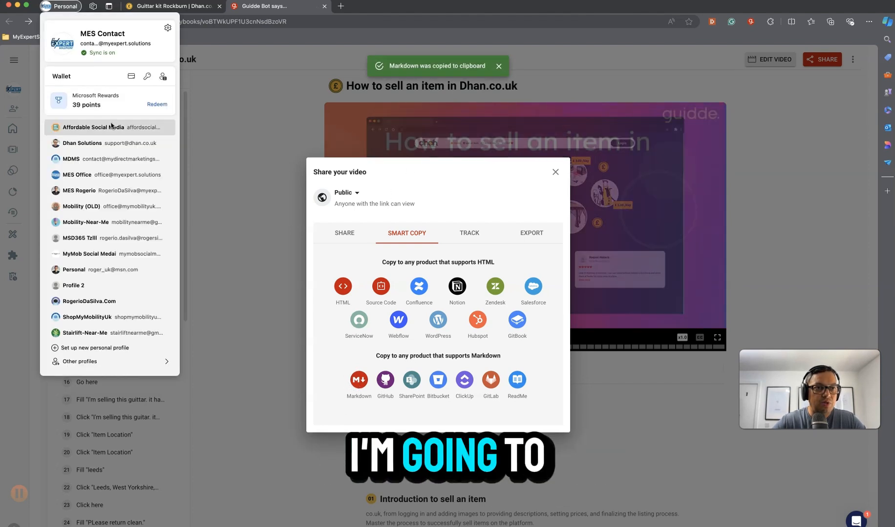
left_click(163, 191)
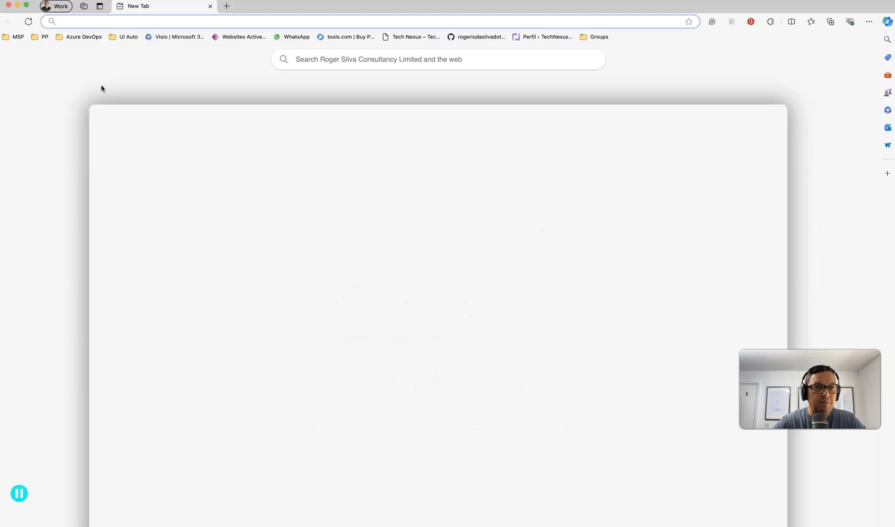
left_click(84, 37)
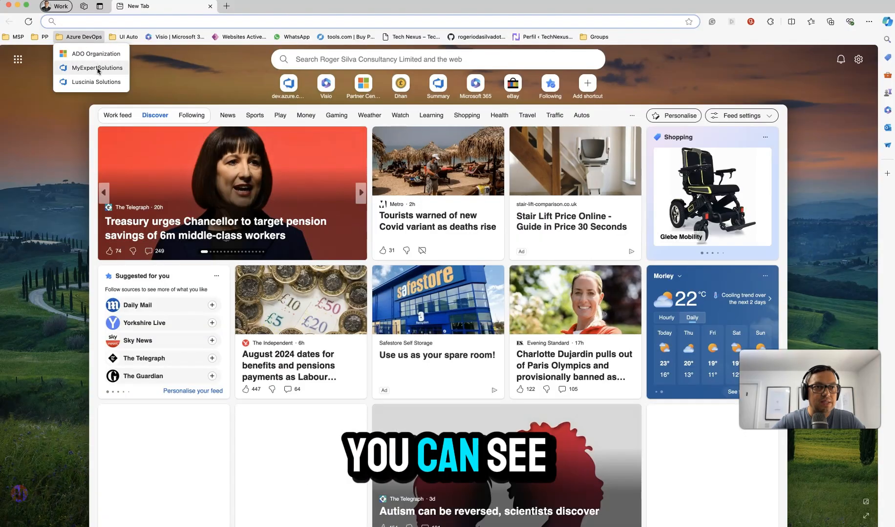
left_click(97, 68)
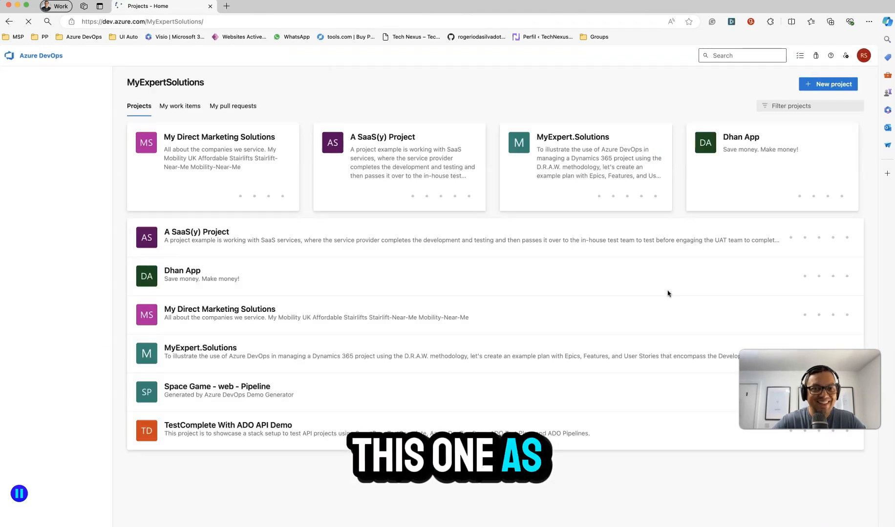
left_click(386, 141)
left_click(44, 154)
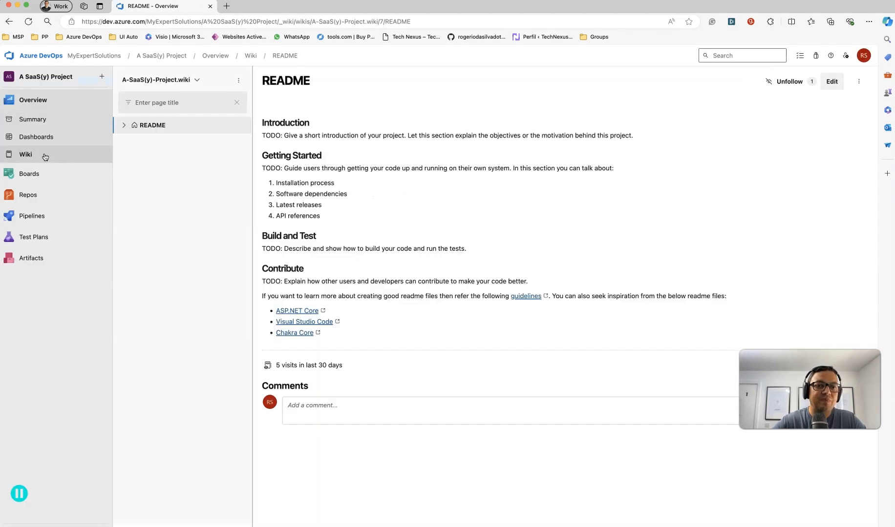
Add a sub-page under README titled "How to sell an item in Dhan.co.uk" and paste the copied Markdown guide into its body.
left_click(124, 125)
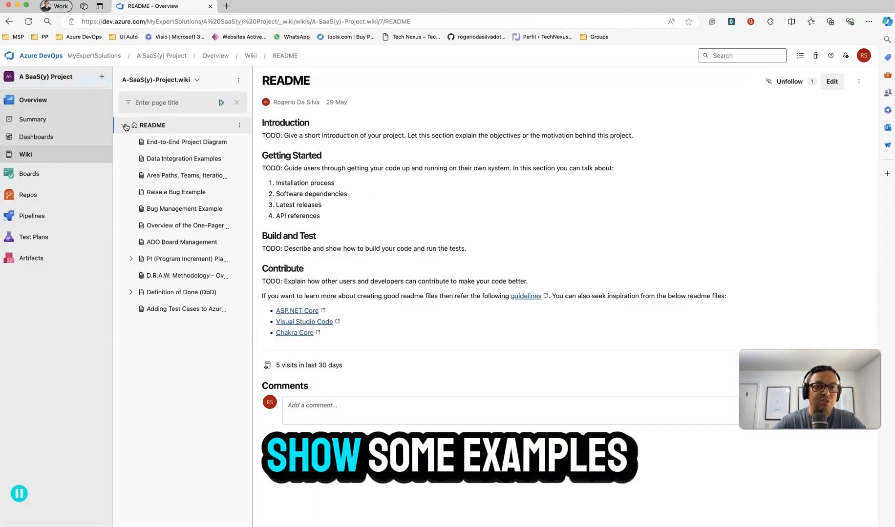
left_click(240, 128)
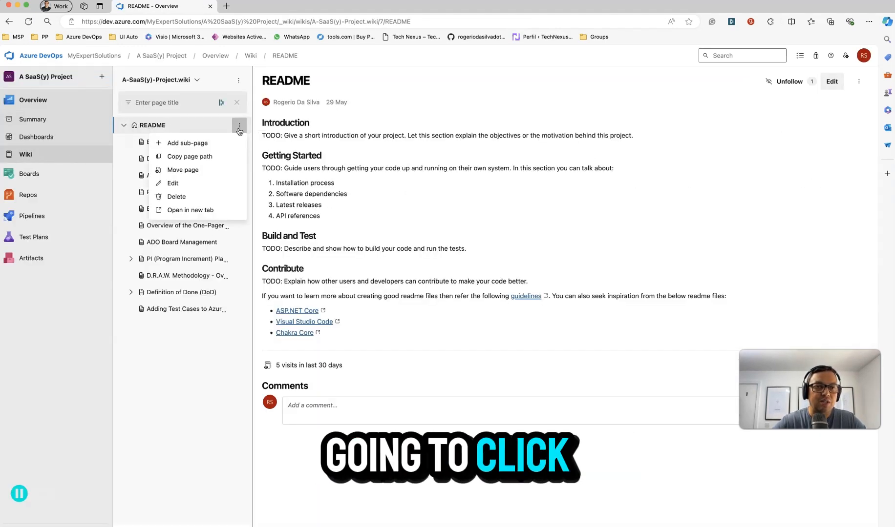
left_click(220, 141)
type("How")
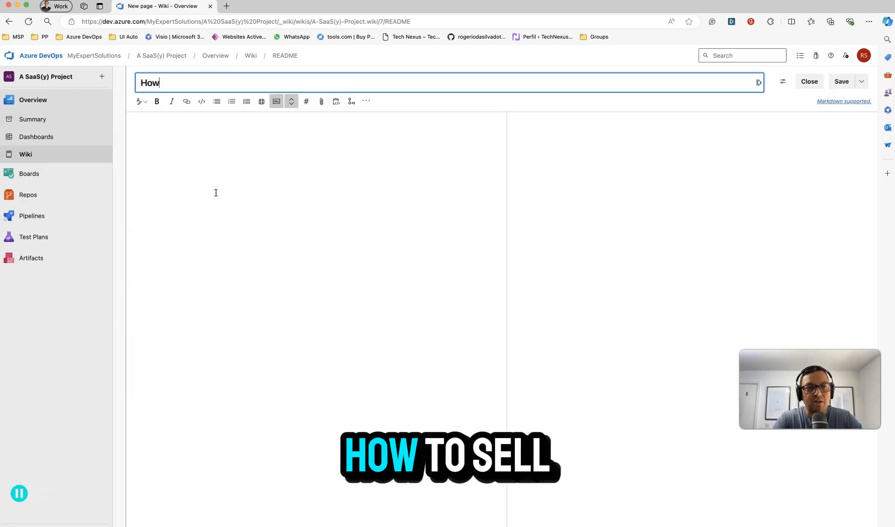
type(" to sell an item in D")
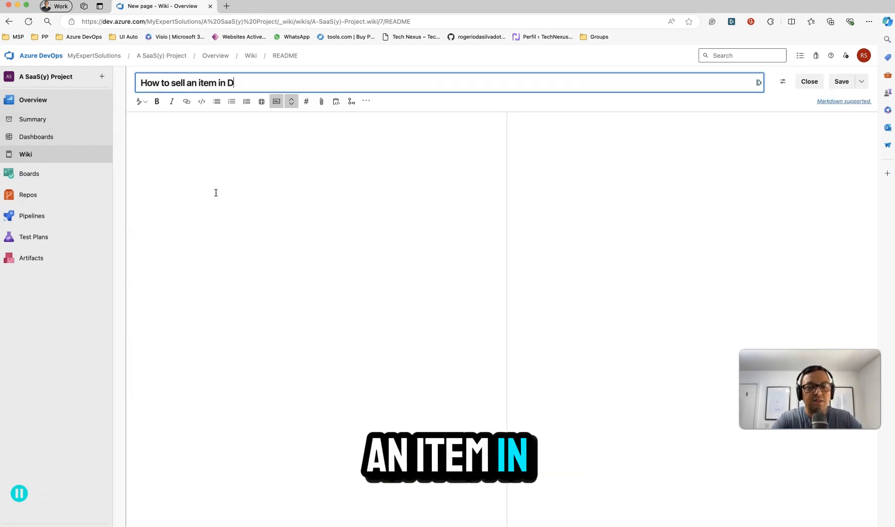
type("han.co.")
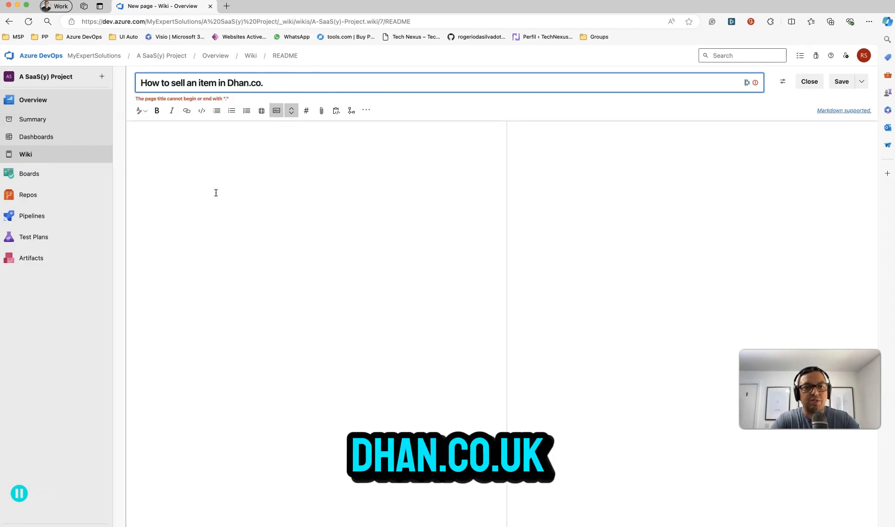
type("uk")
left_click(200, 182)
key("super+v")
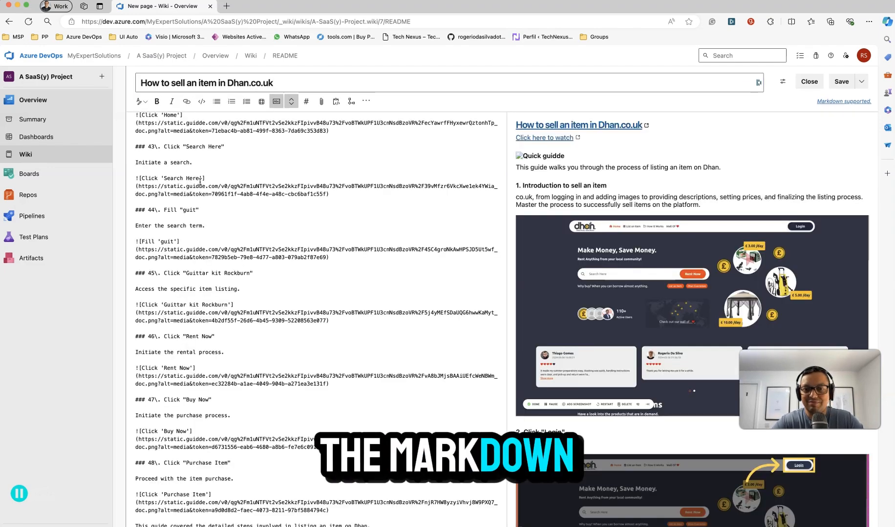
Examine the new page's rendered preview, checking the screenshots and text from the introduction through step 7.
scroll(647, 274, "down", 10)
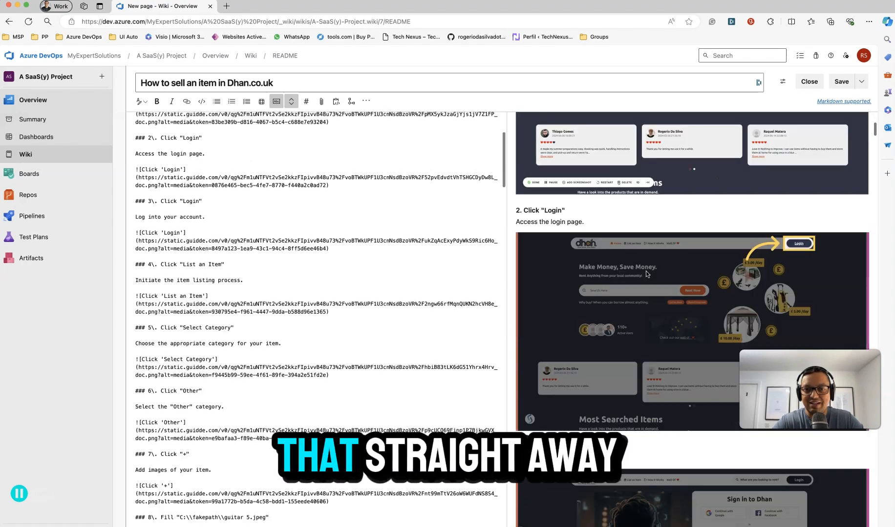
scroll(646, 274, "down", 10)
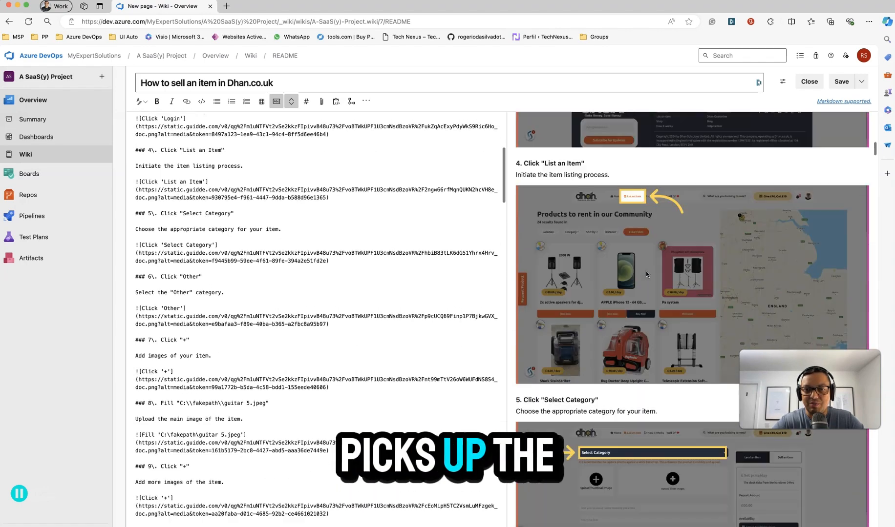
scroll(646, 274, "down", 5)
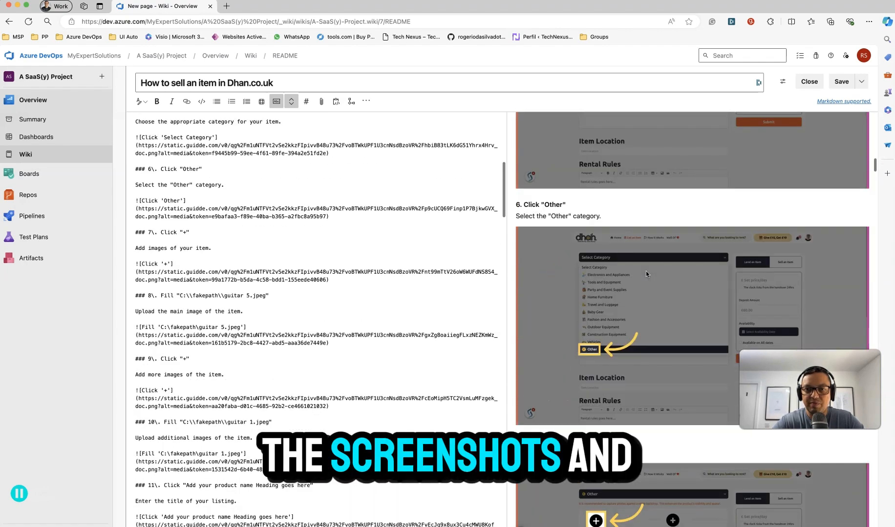
scroll(645, 271, "up", 15)
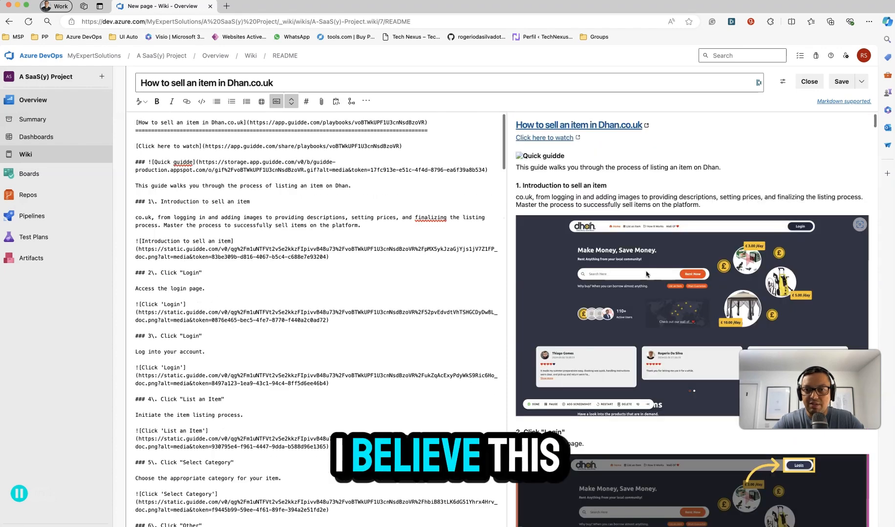
scroll(646, 272, "down", 5)
scroll(646, 271, "down", 2)
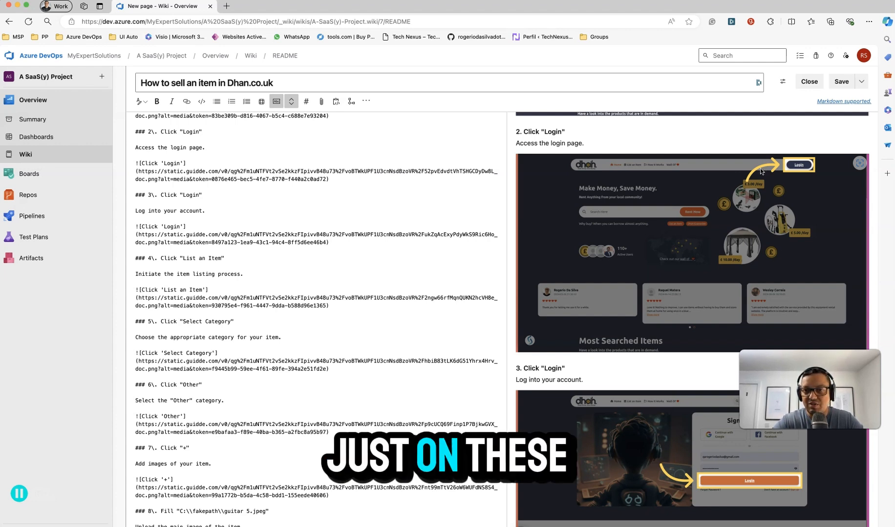
scroll(745, 229, "down", 5)
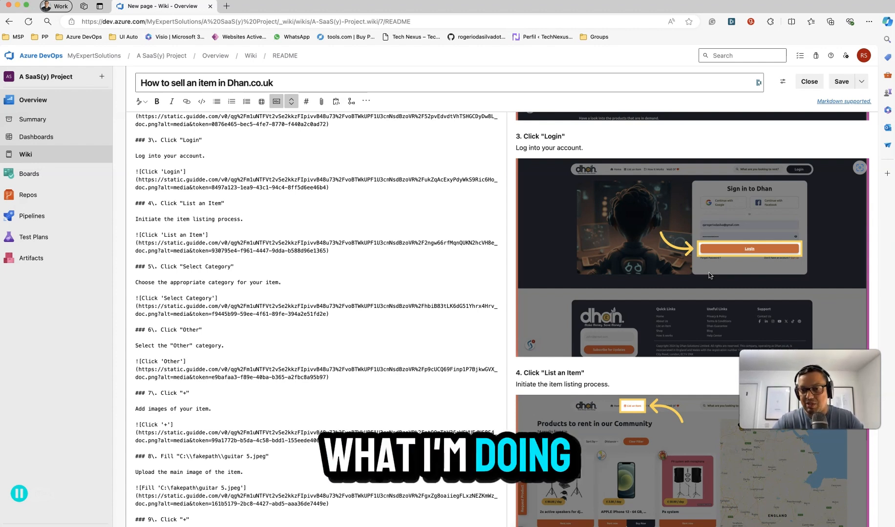
scroll(709, 275, "down", 1)
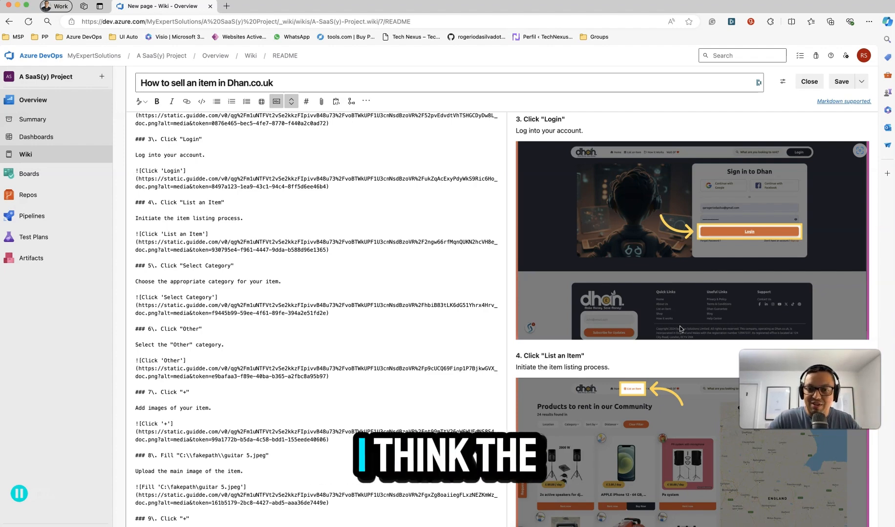
scroll(679, 326, "down", 5)
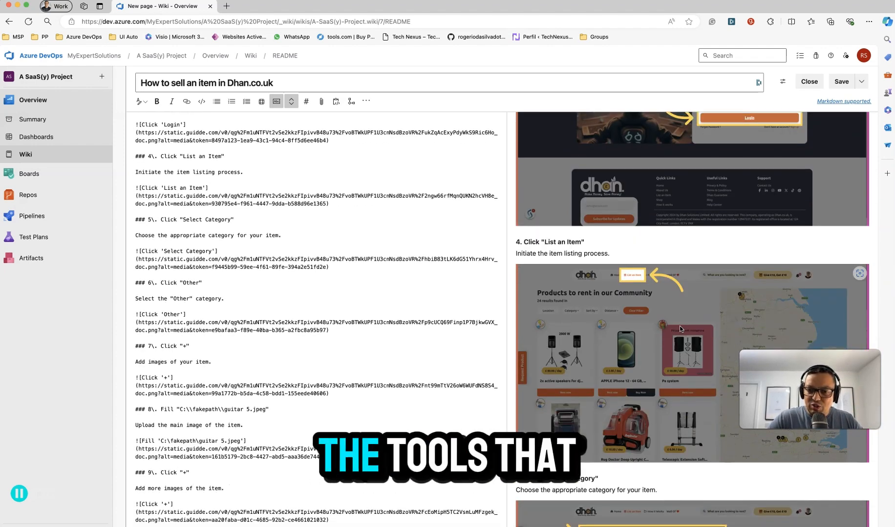
scroll(679, 325, "down", 10)
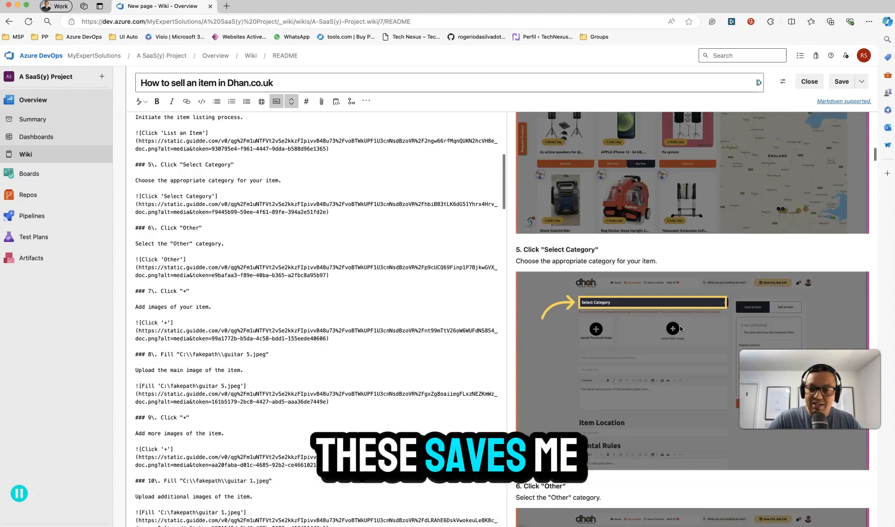
scroll(680, 325, "down", 15)
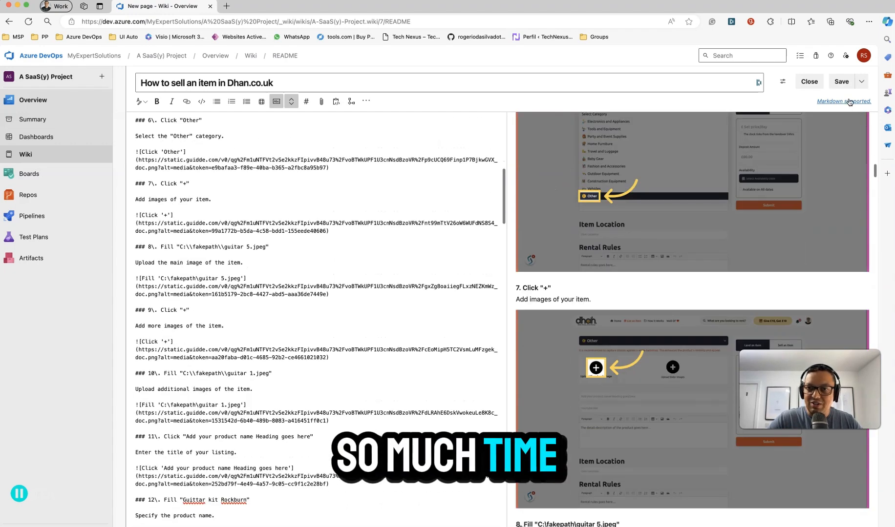
Save the new wiki page and close its editor.
left_click(841, 83)
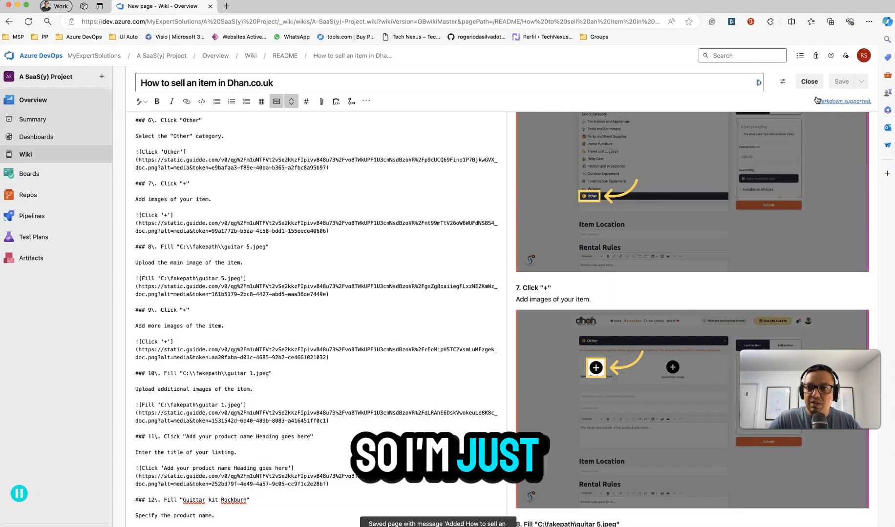
left_click(808, 82)
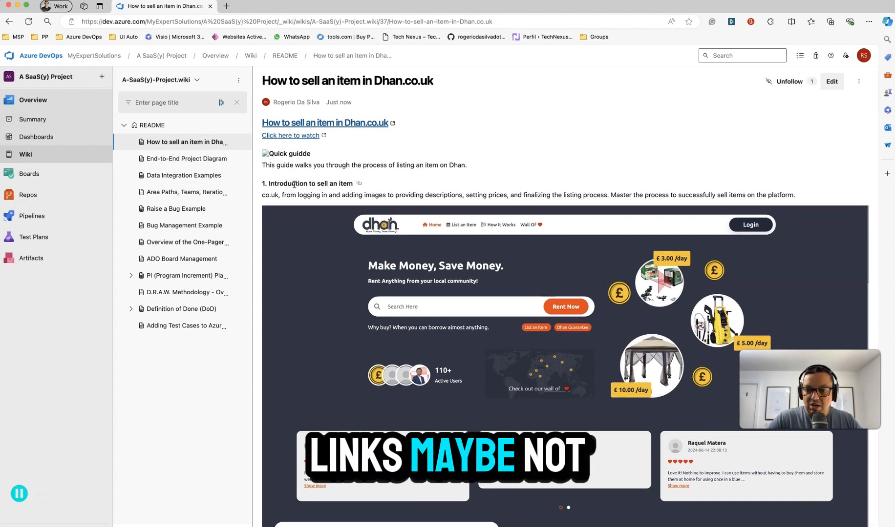
Read through the saved wiki page's instructions and screenshots from the introduction to step 10, "Fill C:\fakepath\guitar 1.jpeg".
scroll(294, 185, "down", 8)
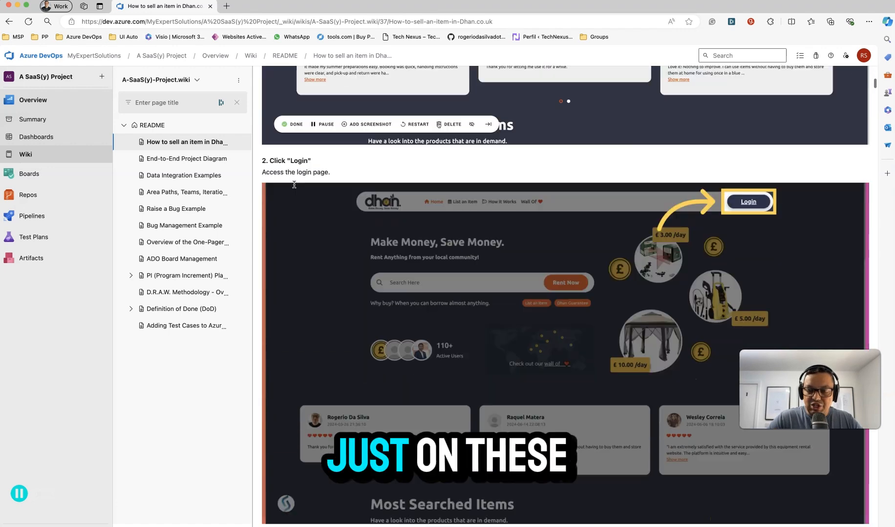
scroll(294, 184, "down", 6)
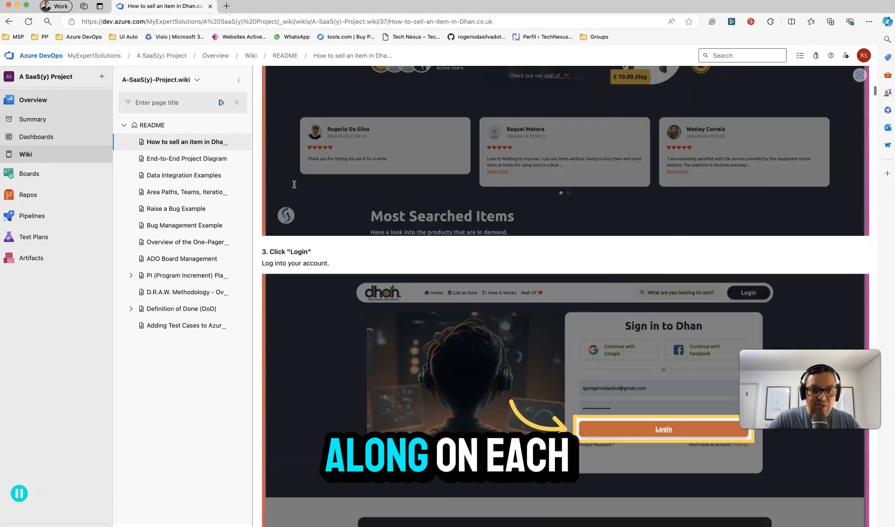
scroll(294, 185, "down", 14)
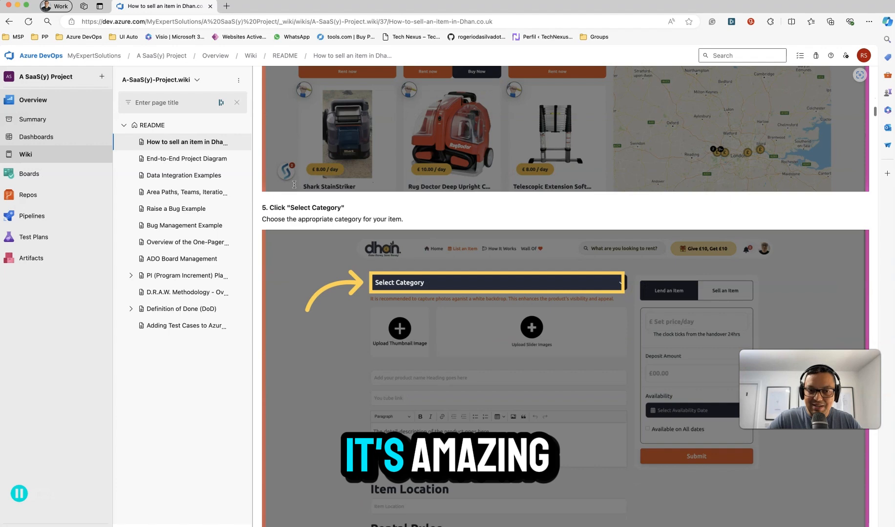
scroll(294, 185, "down", 10)
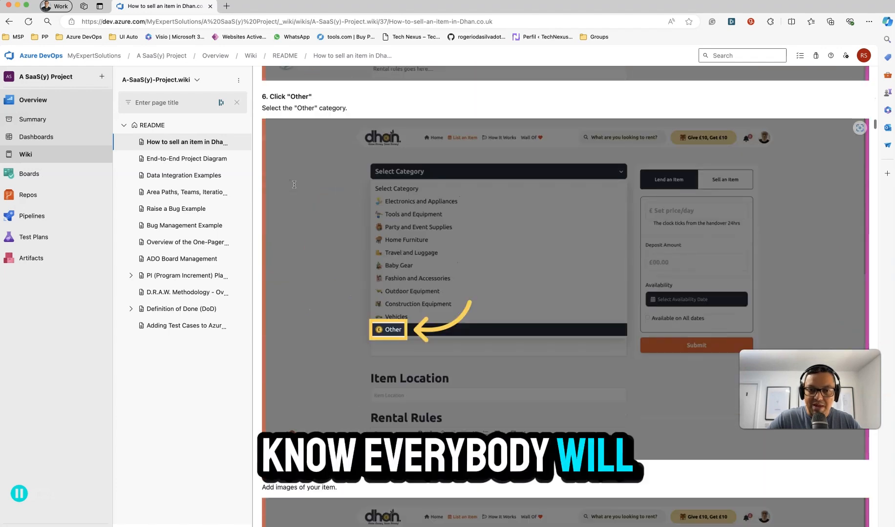
scroll(294, 184, "down", 4)
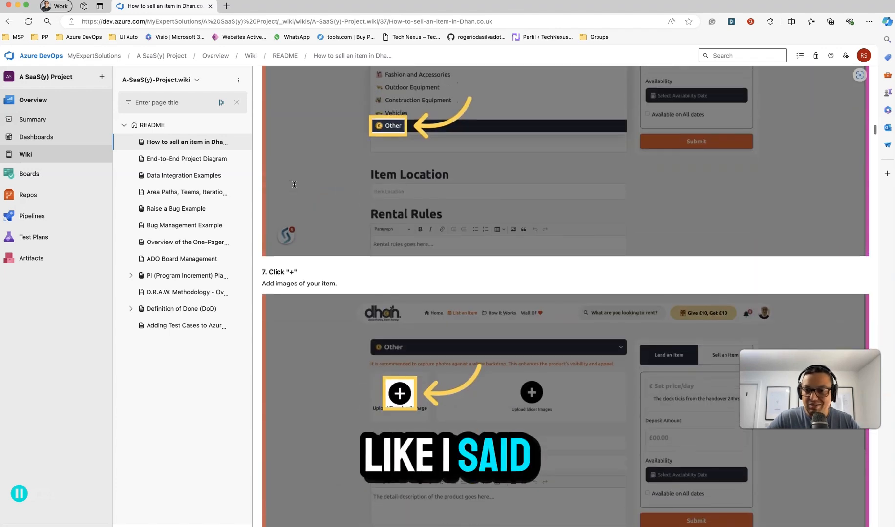
scroll(294, 185, "down", 2)
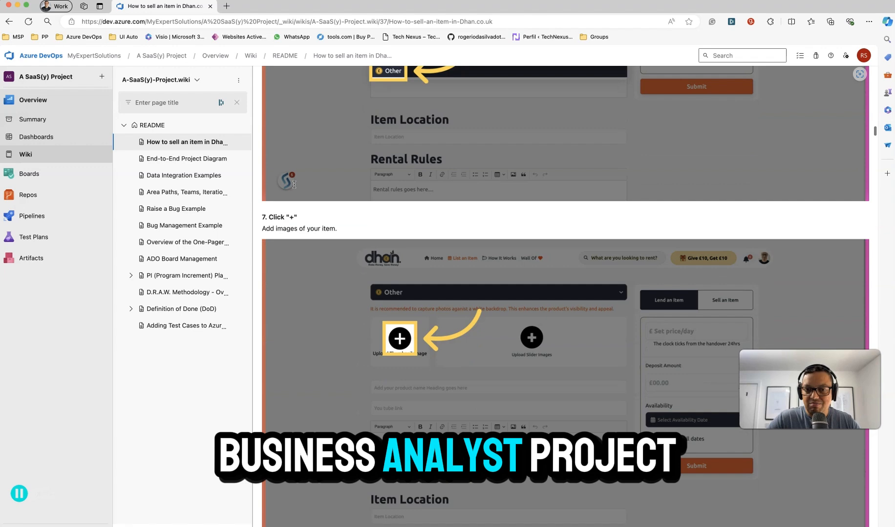
scroll(294, 184, "down", 2)
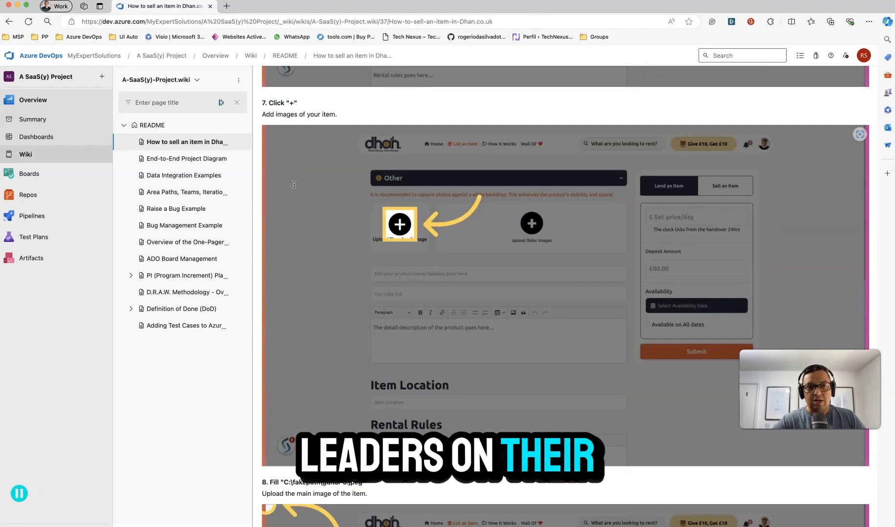
scroll(294, 184, "down", 17)
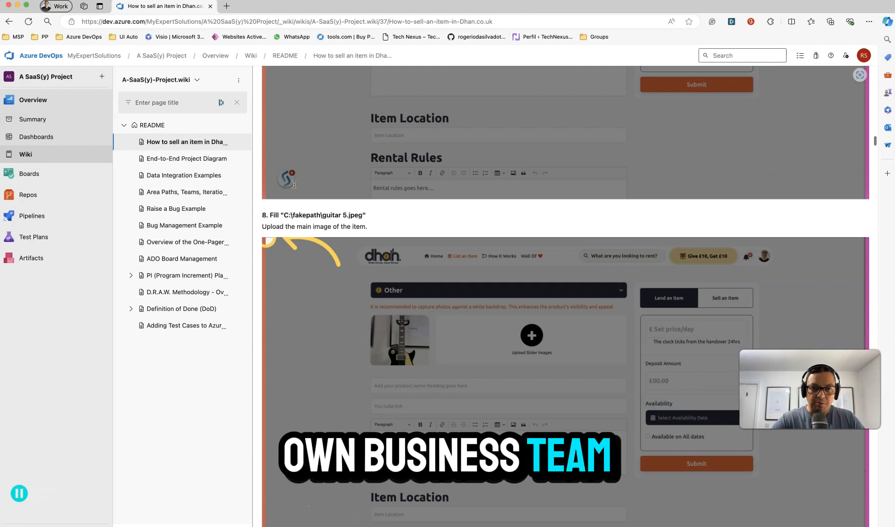
scroll(294, 185, "down", 14)
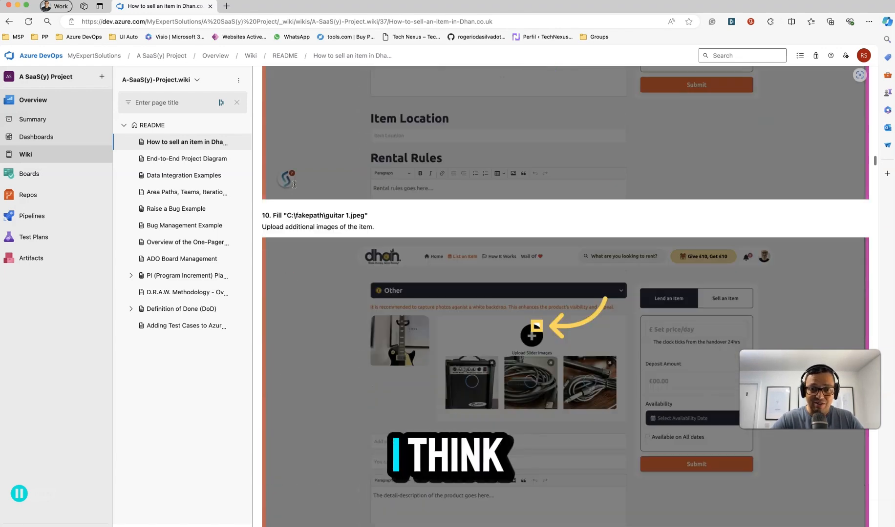
scroll(294, 184, "down", 3)
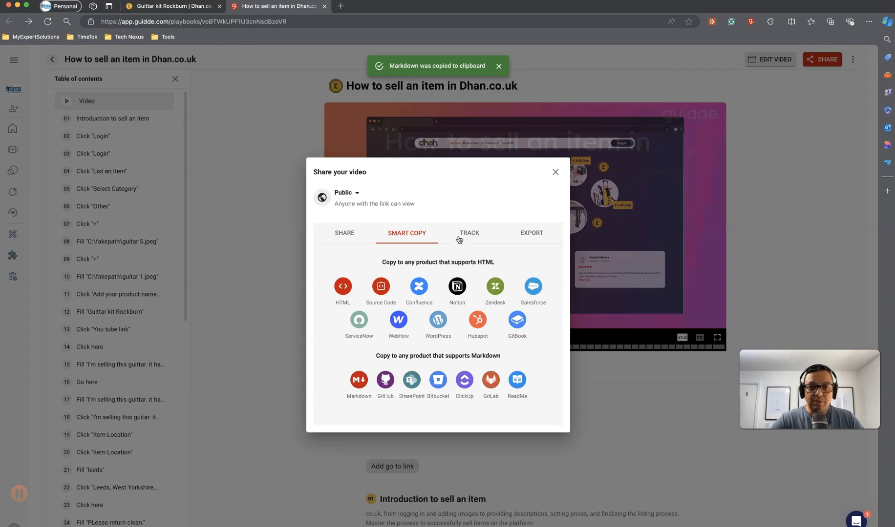
In Guidde, open the guide's export options and set the video embed to Responsive.
left_click(533, 235)
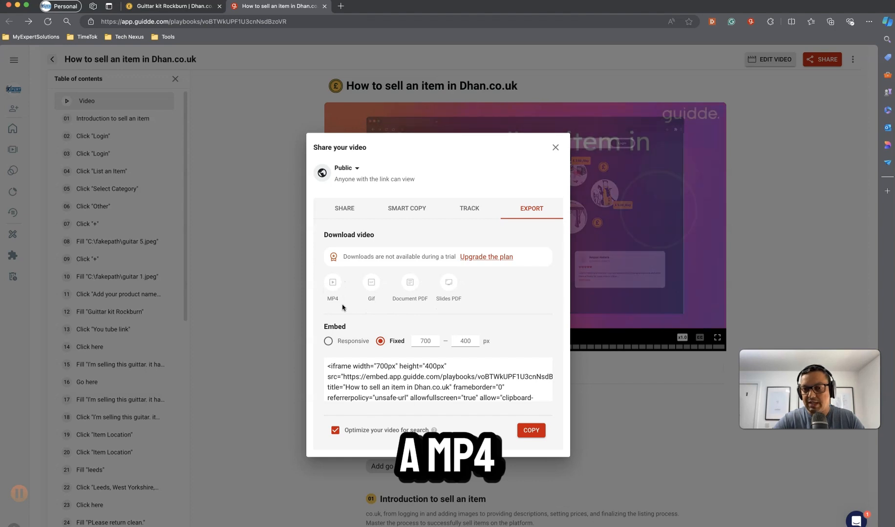
left_click(330, 342)
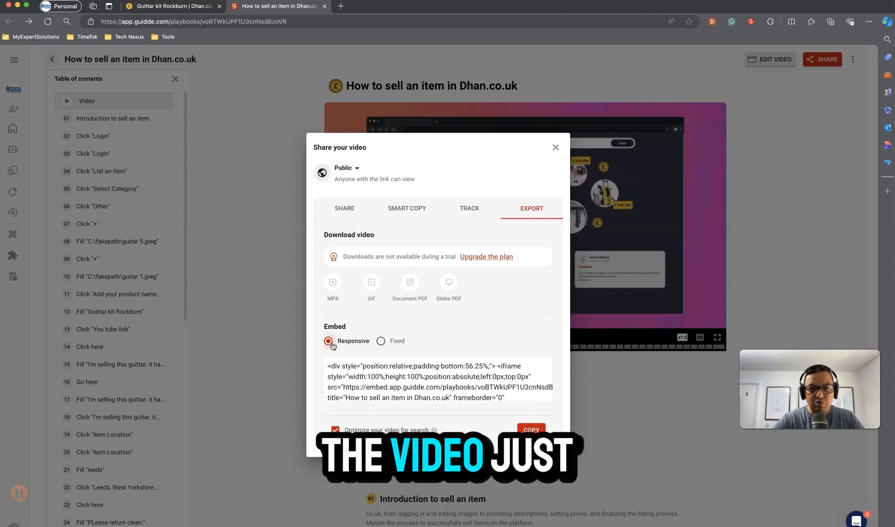
Compare the Fixed and Responsive embed options, leave Responsive selected, and read through the embed code to its end.
left_click(381, 342)
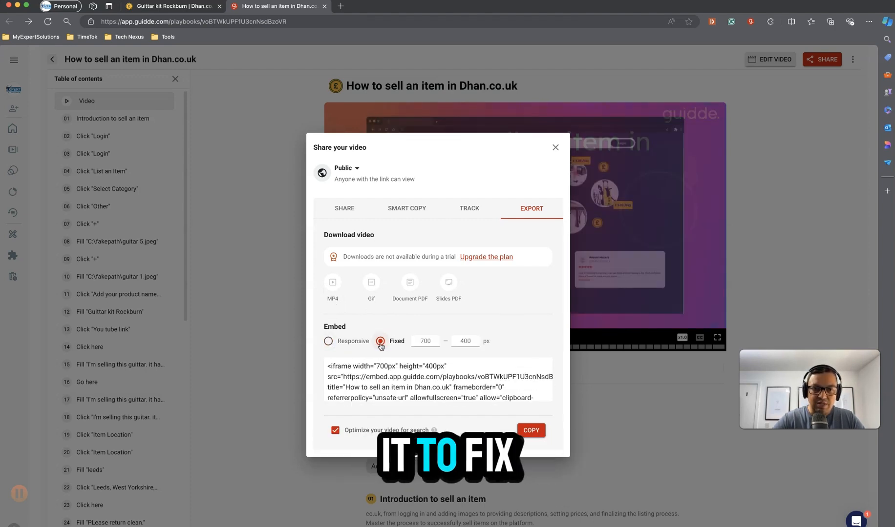
left_click(340, 343)
scroll(366, 376, "down", 10)
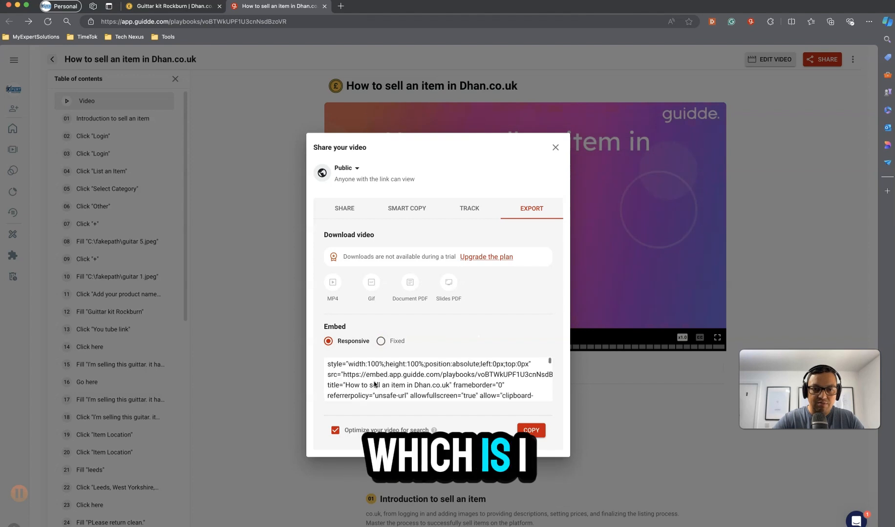
scroll(374, 384, "down", 15)
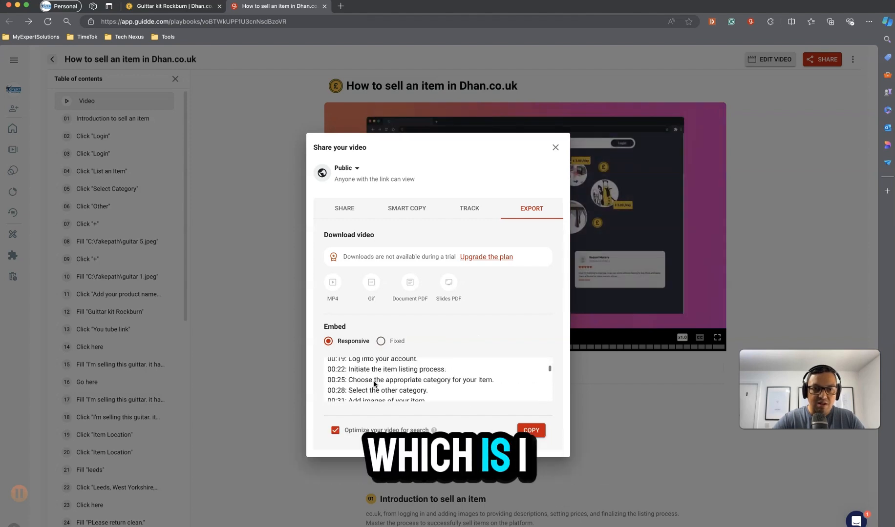
scroll(374, 384, "down", 10)
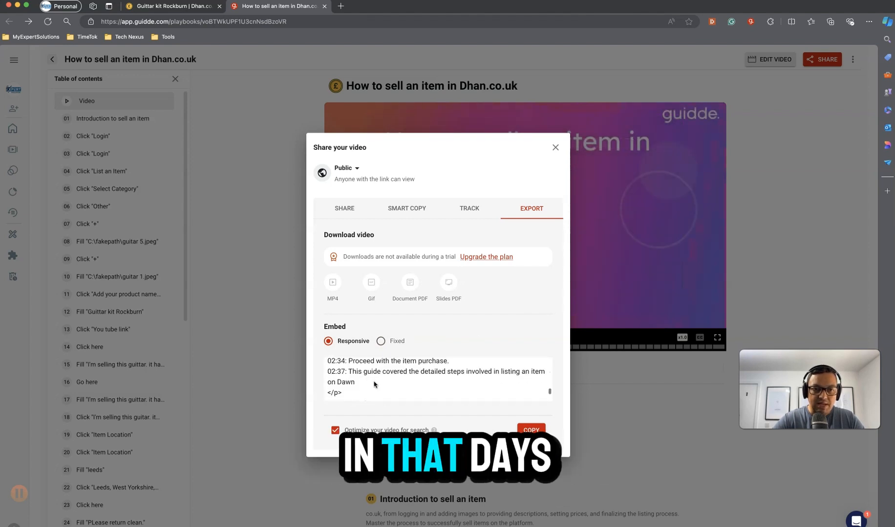
Copy the guide's entire responsive embed code to the clipboard.
left_click(381, 385)
right_click(381, 385)
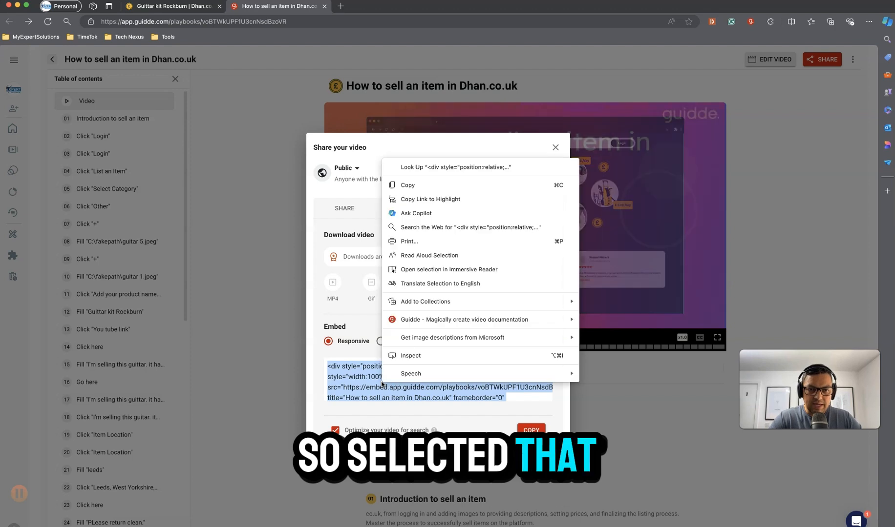
left_click(418, 190)
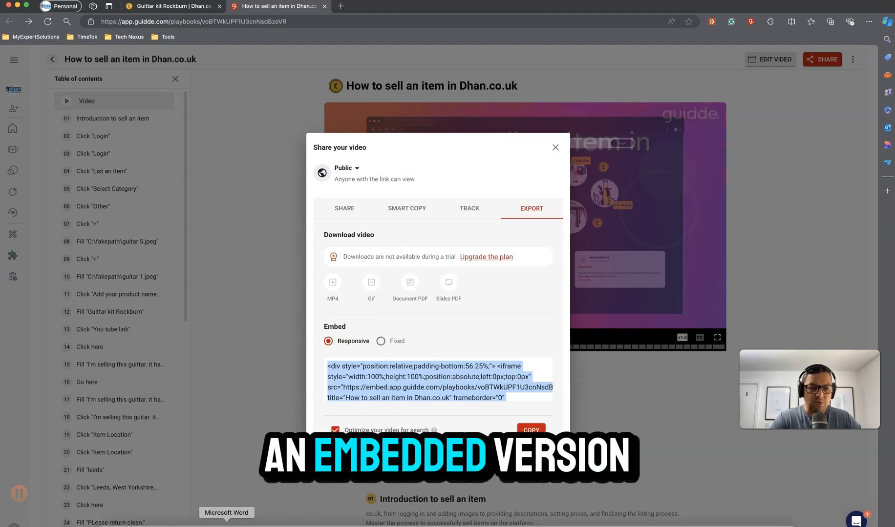
Switch to the WordPress draft "How to Use Guidde For Show and Tells" and paste the embed code into its body as HTML.
right_click(196, 519)
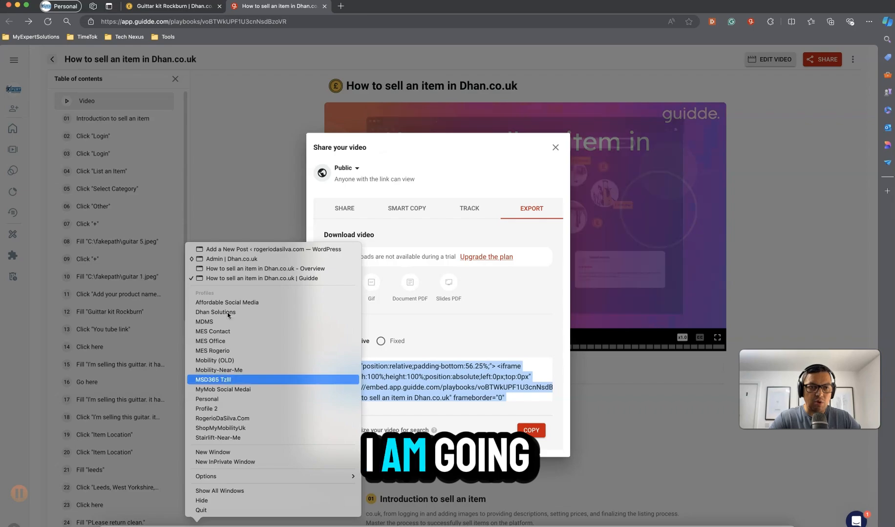
left_click(239, 250)
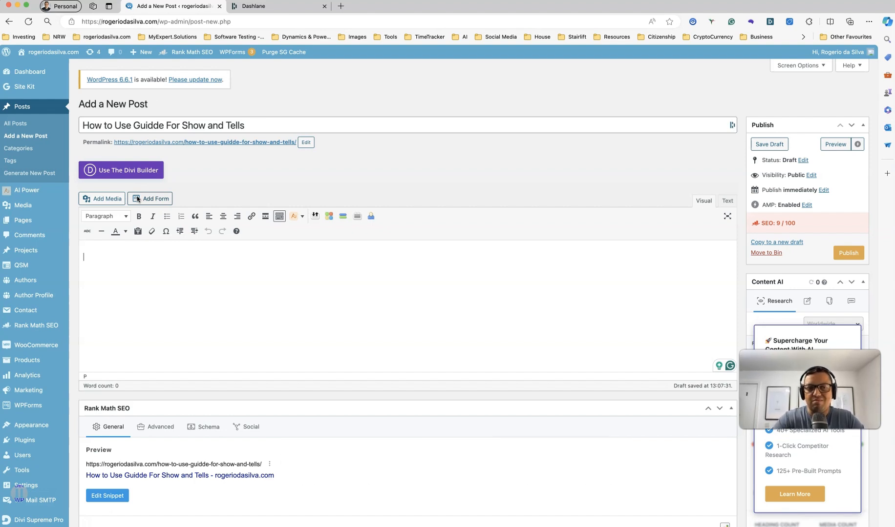
left_click(727, 200)
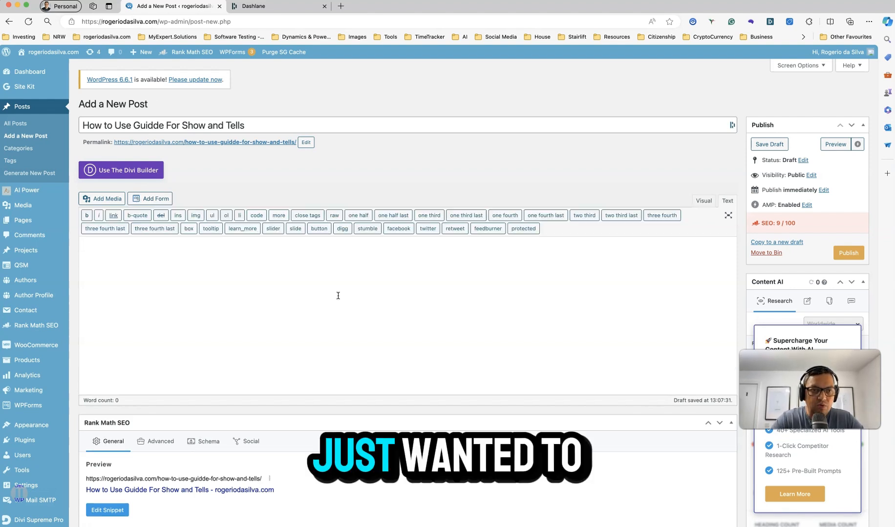
key("super+v")
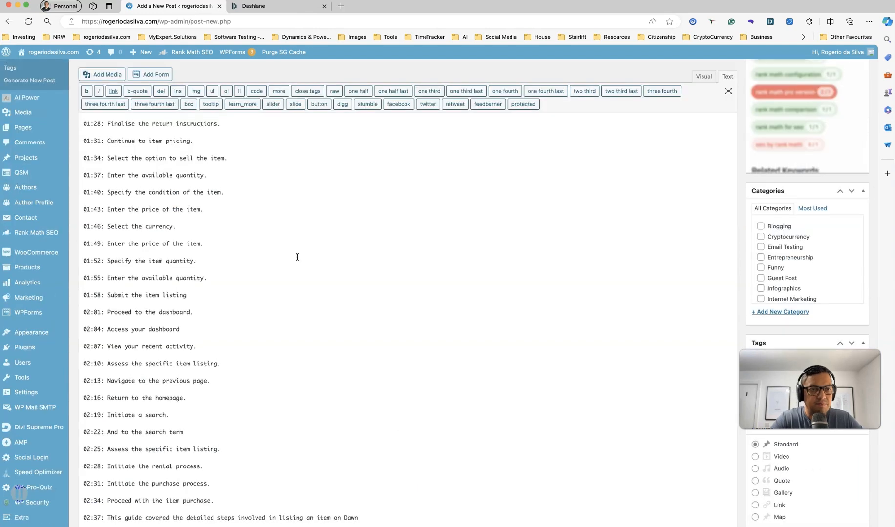
scroll(297, 257, "up", 20)
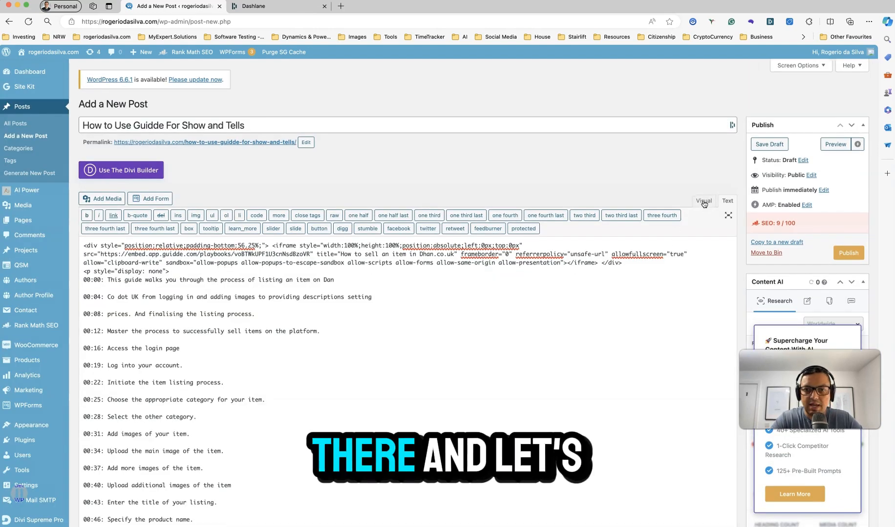
Check the post in the visual editor, reviewing the timestamped transcript and playing the embedded video.
left_click(703, 201)
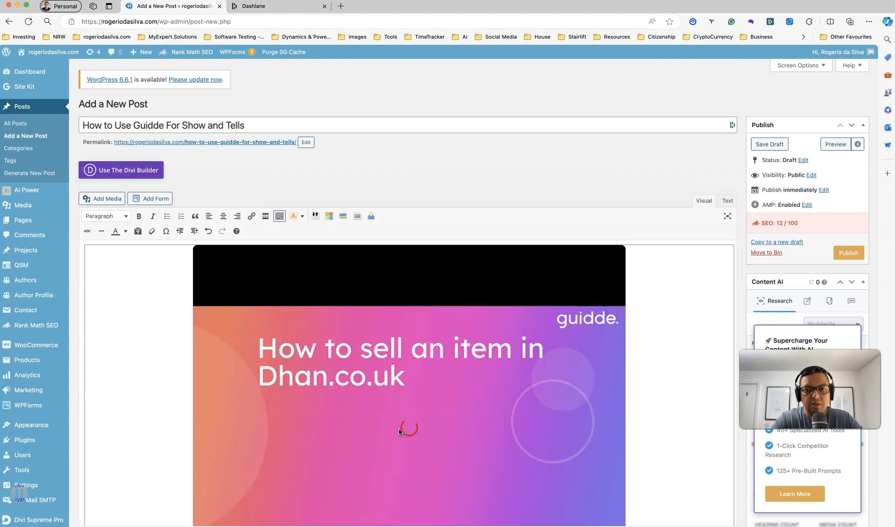
scroll(398, 425, "down", 3)
scroll(399, 430, "down", 7)
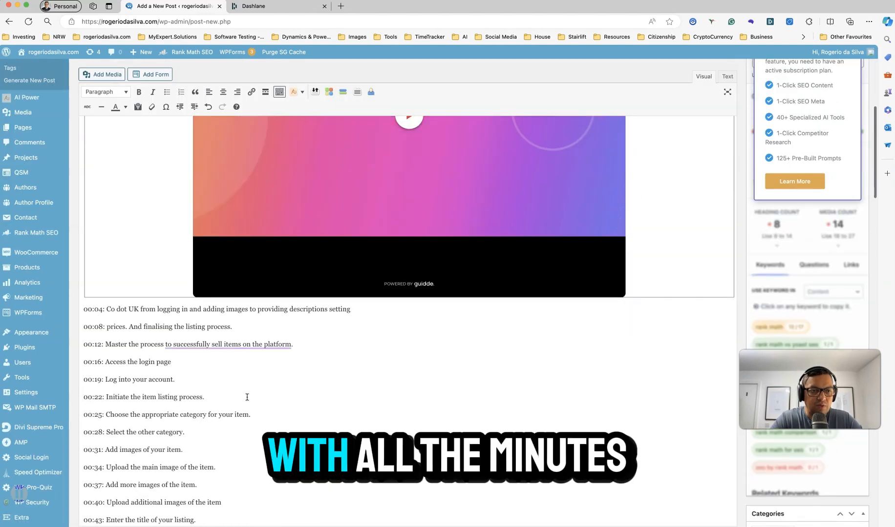
scroll(247, 397, "down", 7)
scroll(247, 397, "down", 20)
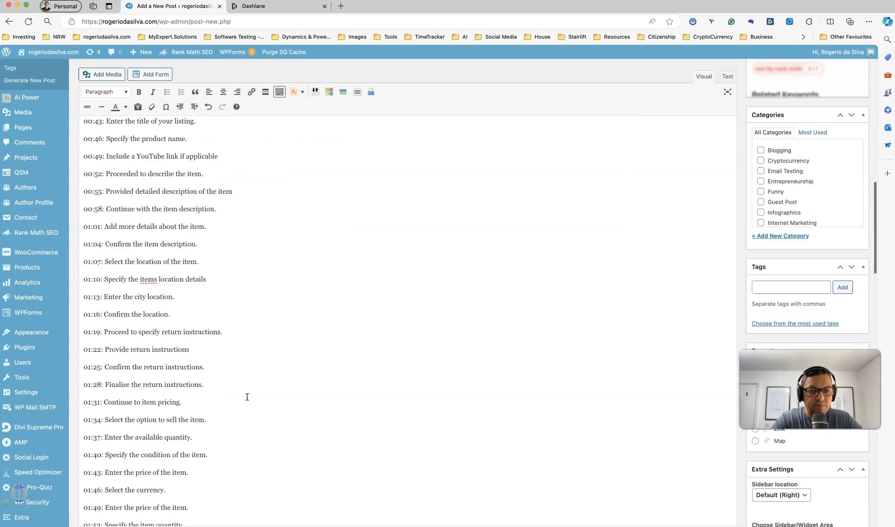
scroll(247, 398, "up", 20)
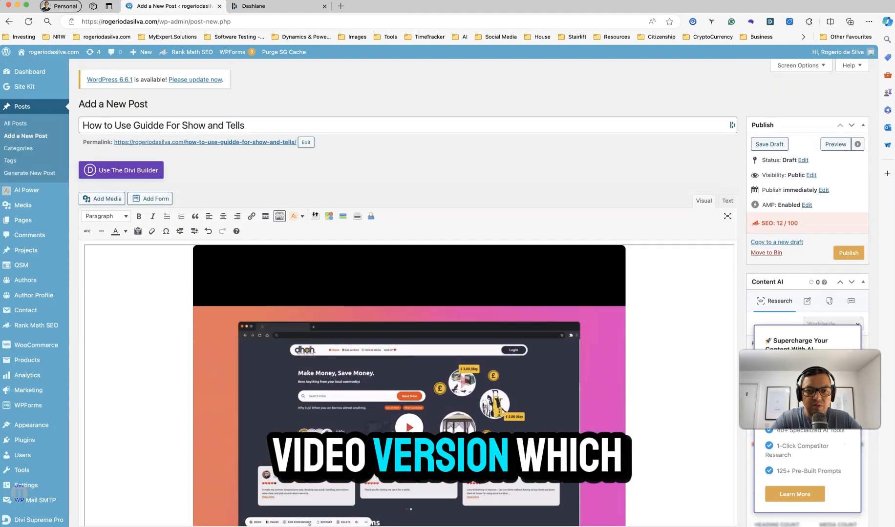
left_click(410, 426)
Publish the post "How to Use Guidde For Show and Tells" and open its live page.
scroll(409, 428, "down", 4)
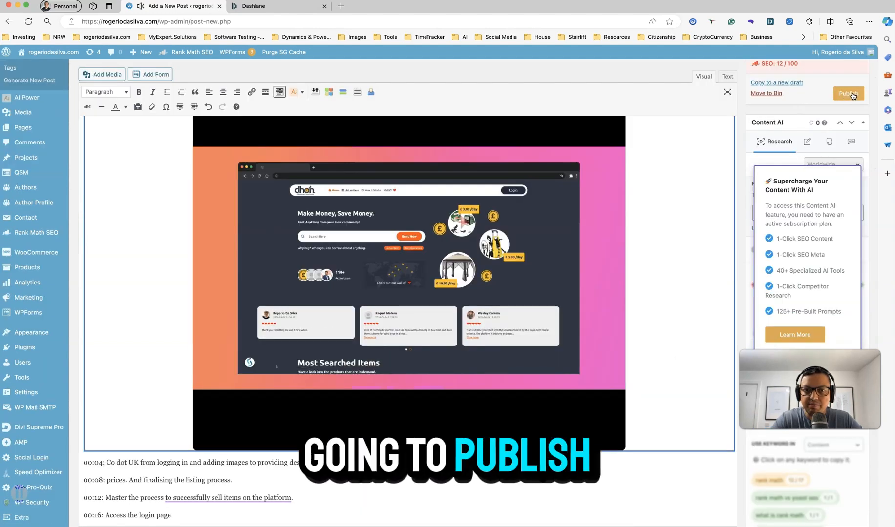
left_click(852, 95)
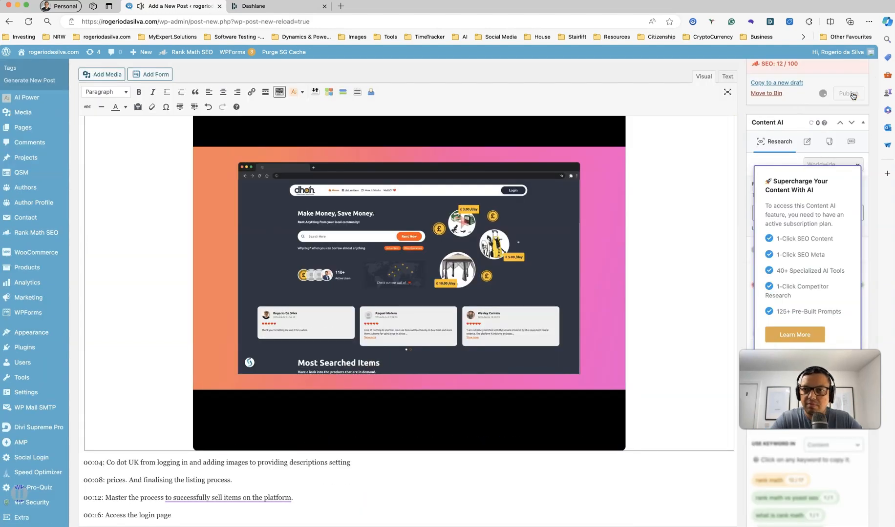
left_click(381, 394)
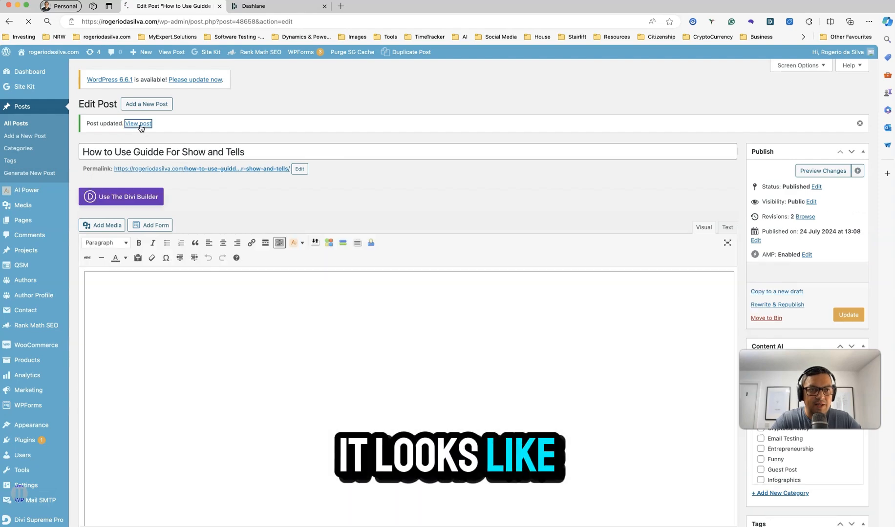
left_click(138, 123)
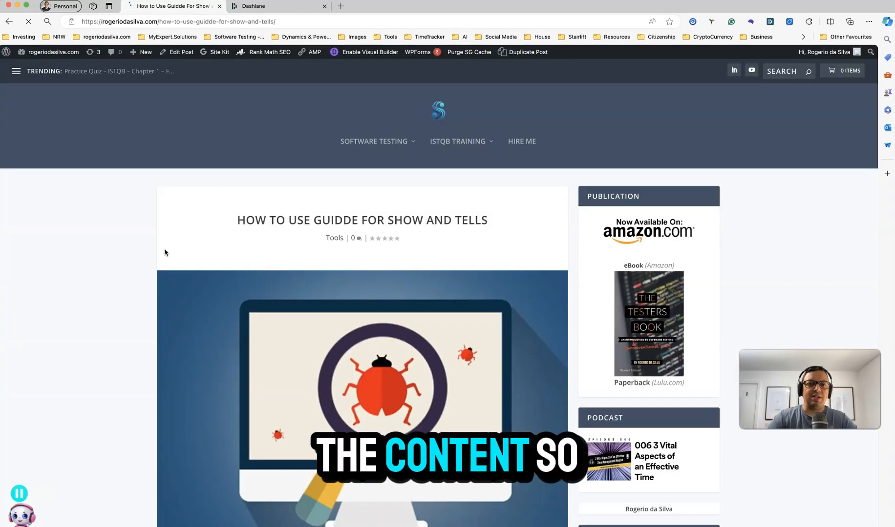
Examine the published post down to the embedded guide video and try the video's share option.
scroll(165, 252, "down", 15)
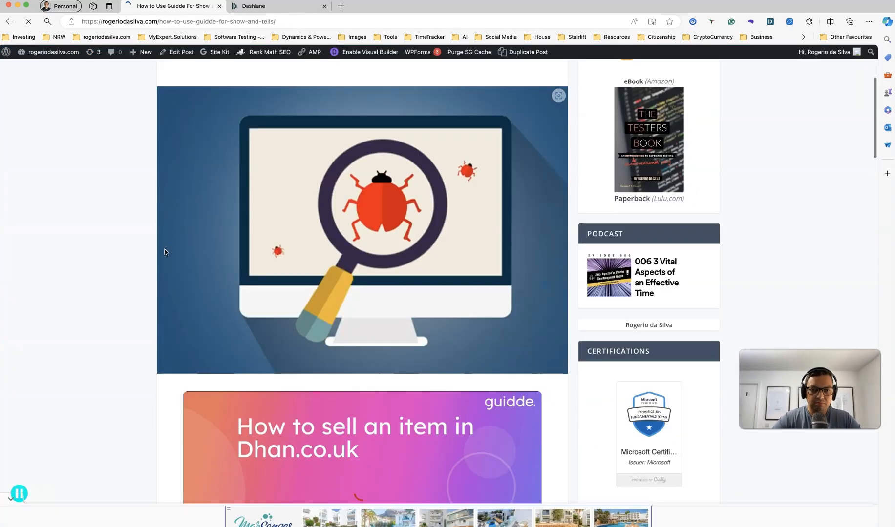
scroll(164, 252, "up", 10)
scroll(165, 252, "down", 2)
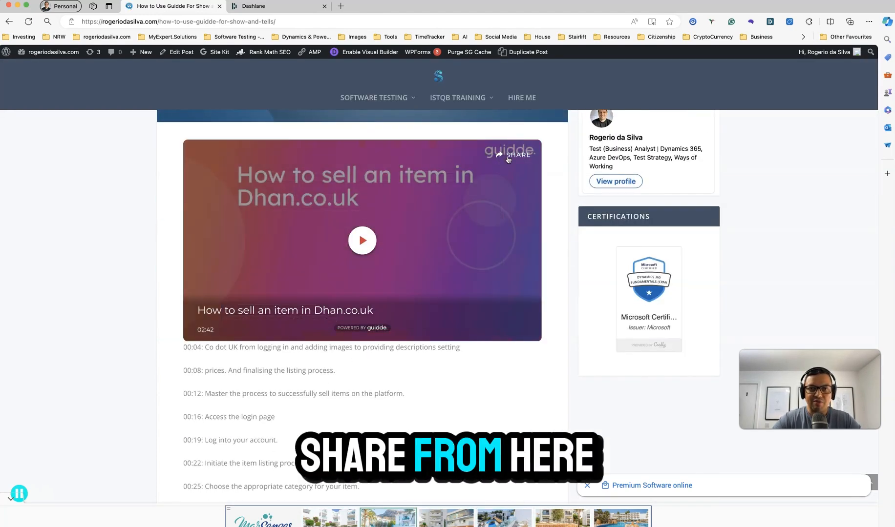
left_click(508, 157)
left_click(521, 159)
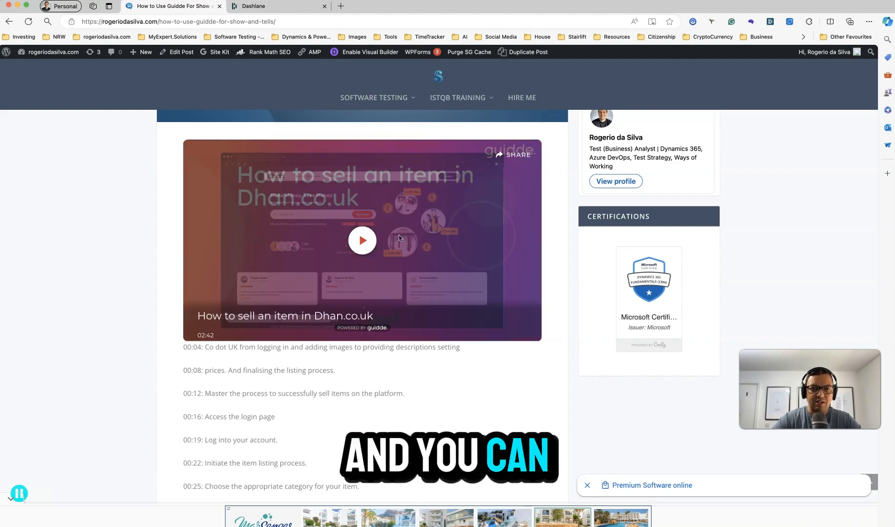
Play the embedded video in full screen, exit full screen, pause playback, and dismiss the sign-up prompt.
left_click(362, 239)
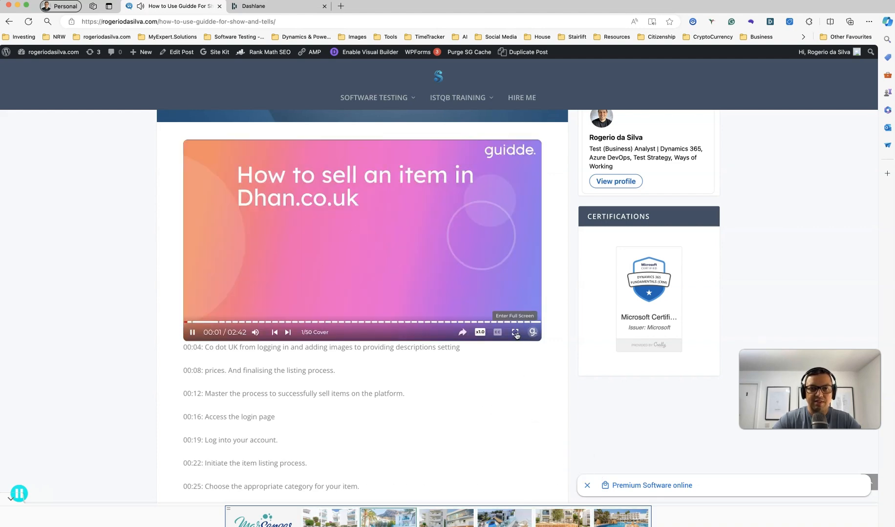
left_click(516, 333)
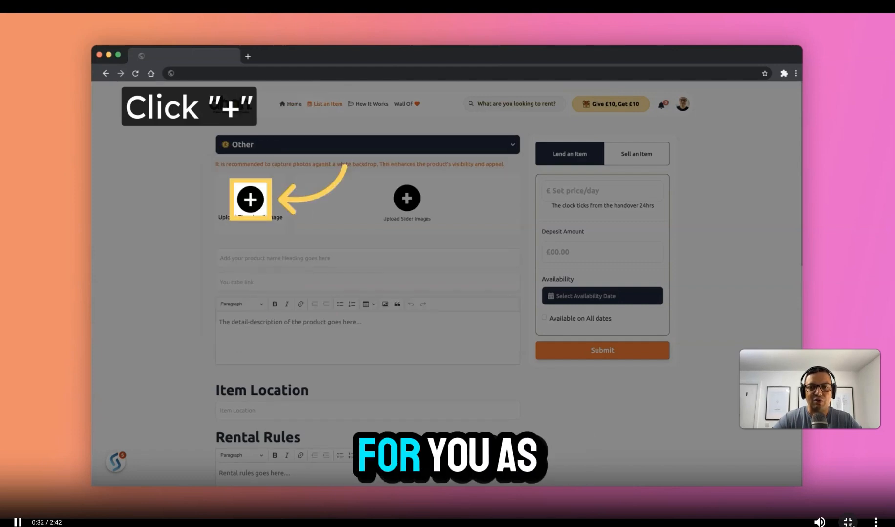
left_click(848, 523)
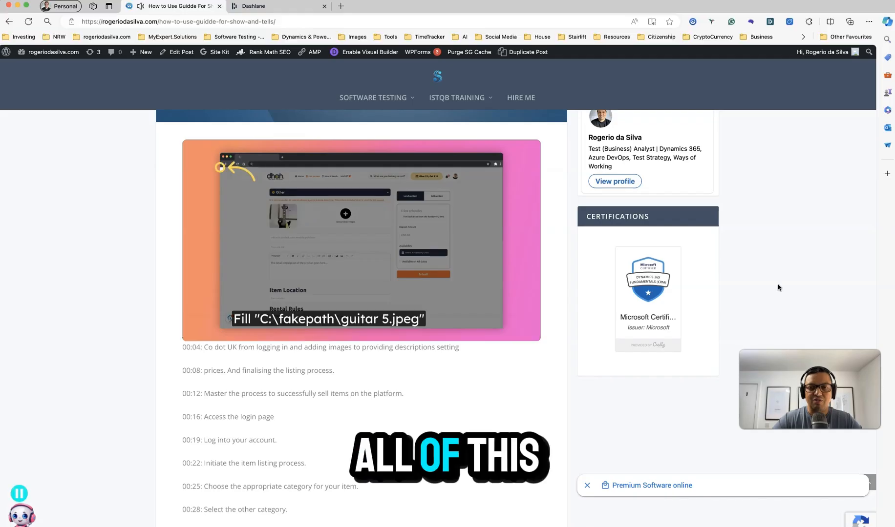
mouse_move(200, 336)
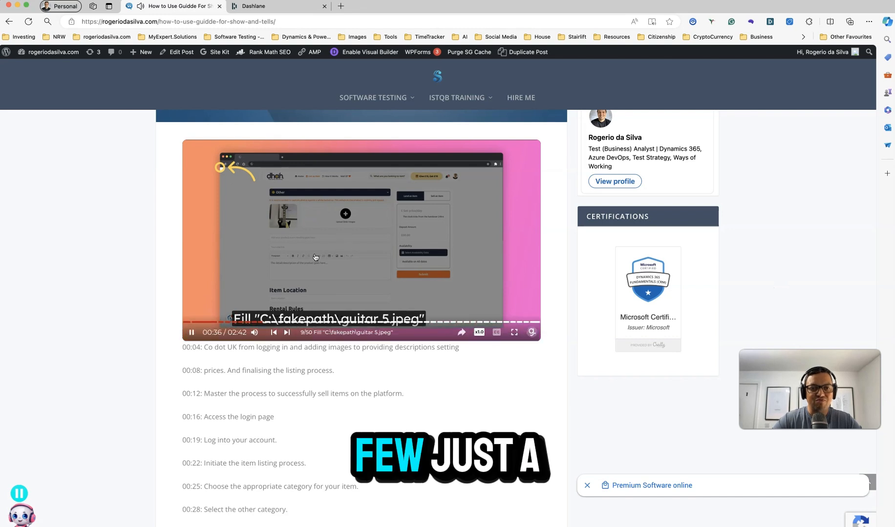
left_click(193, 334)
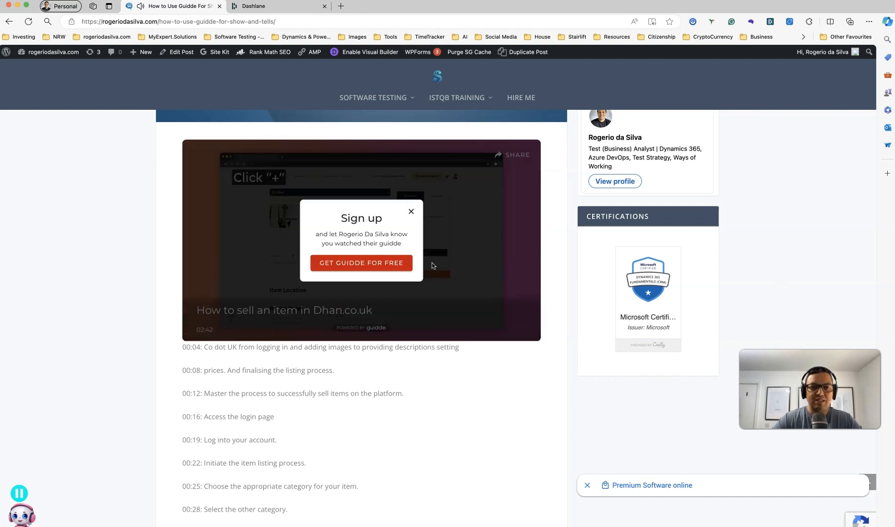
left_click(412, 211)
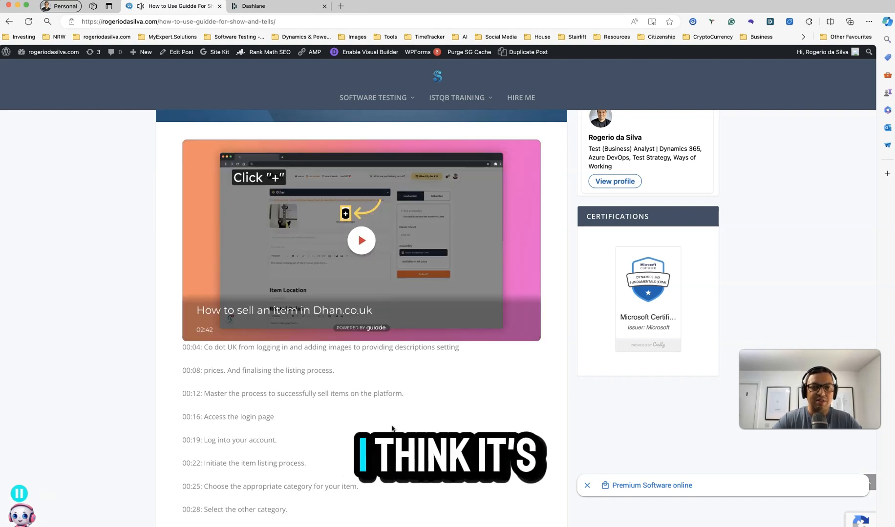
Read through the published post's timestamped transcript down to the author section and return to the embedded video.
scroll(391, 429, "down", 20)
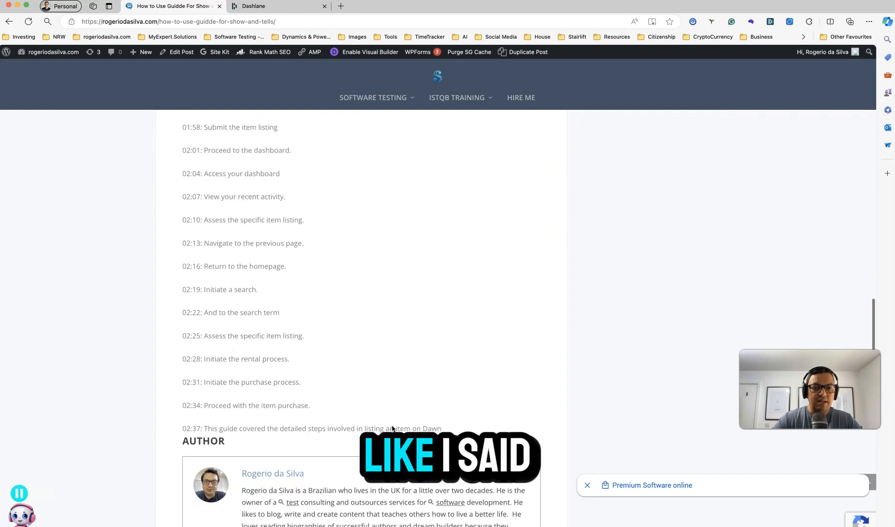
scroll(392, 429, "up", 20)
scroll(391, 429, "down", 6)
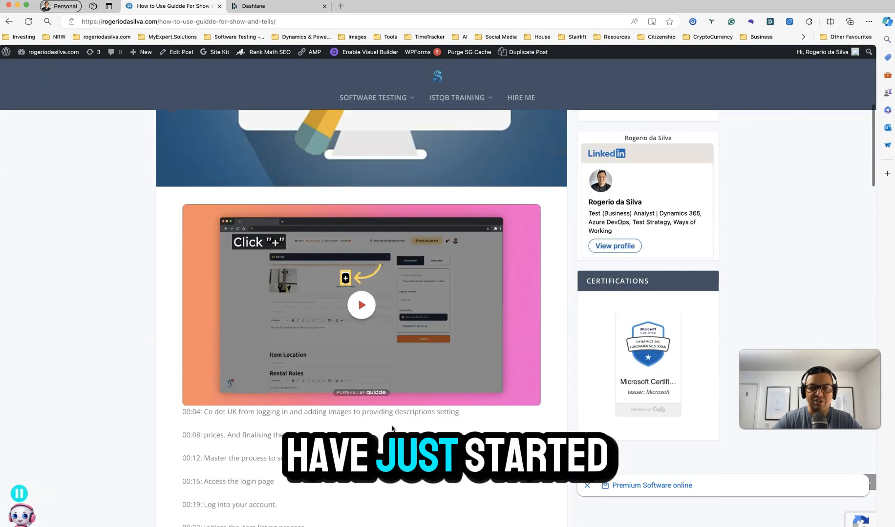
scroll(391, 427, "down", 1)
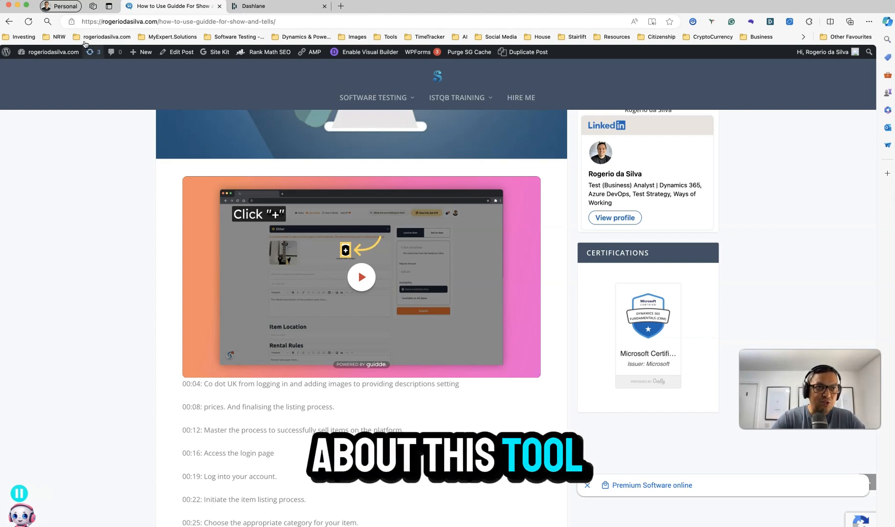
Switch back to the Guidde guide "How to sell an item in Dhan.co.uk" and look over its table of contents.
left_click(234, 524)
scroll(237, 368, "up", 10)
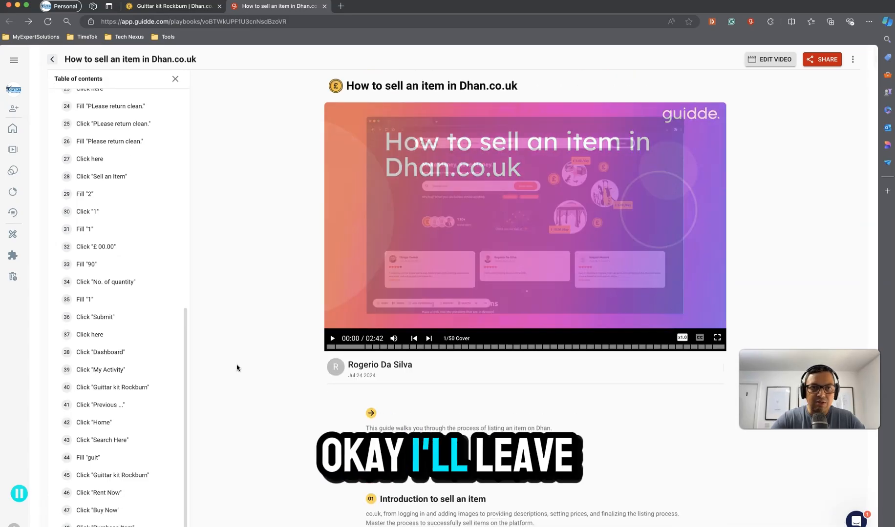